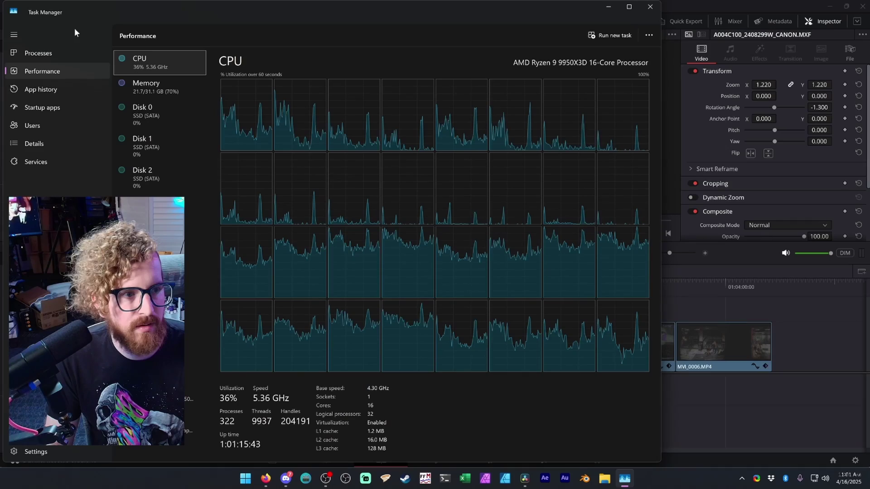
Look at Task Manager's window options, dismiss them, then open its extra performance options
right_click(94, 13)
key("Escape")
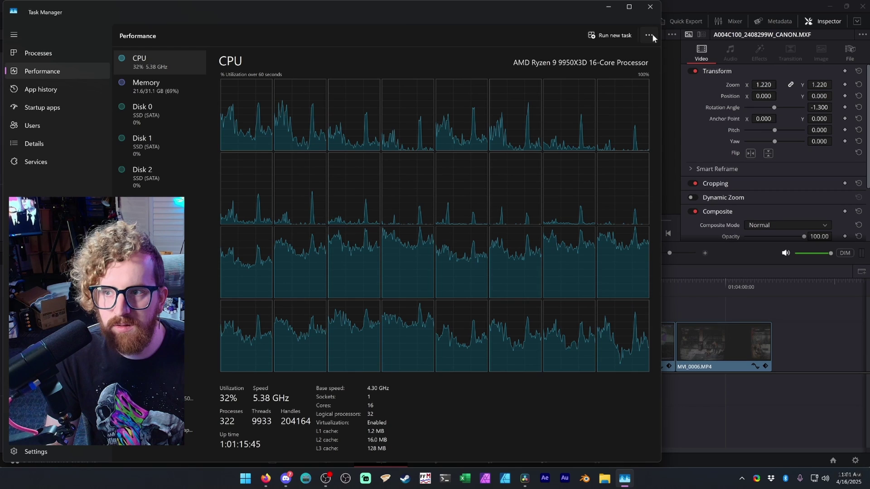
left_click(650, 35)
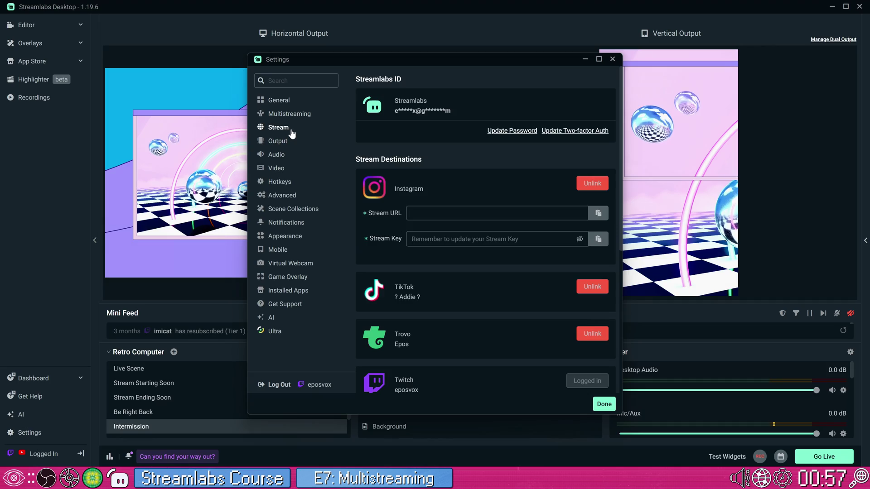
Scroll through the linked Instagram, TikTok, Trovo and Twitch destinations, then show the Multistreaming page
scroll(428, 245, "down", 5)
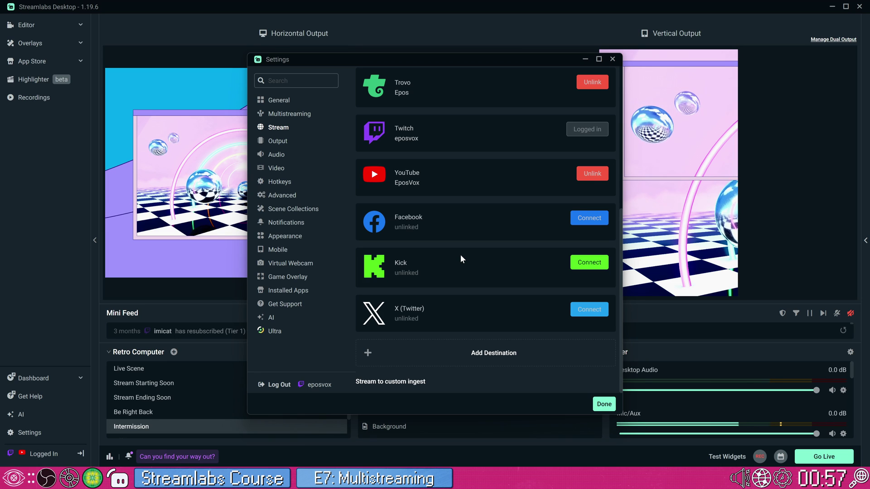
scroll(454, 255, "up", 5)
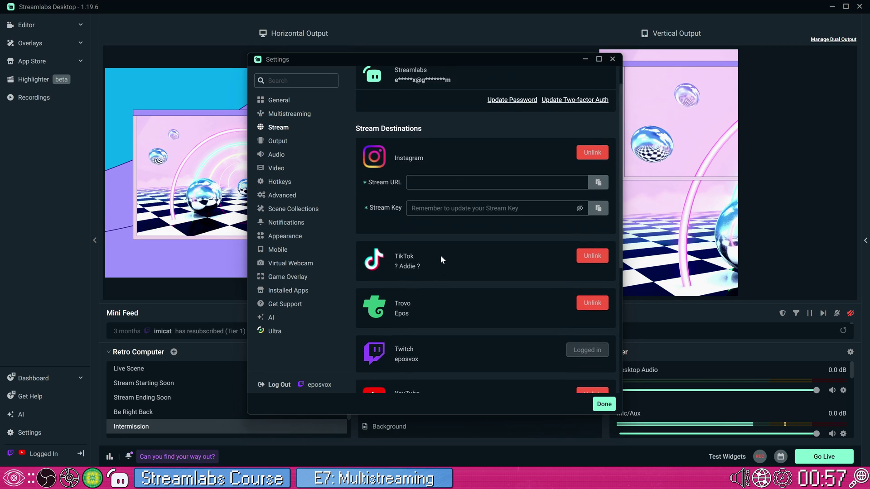
scroll(435, 247, "down", 3)
scroll(436, 222, "down", 3)
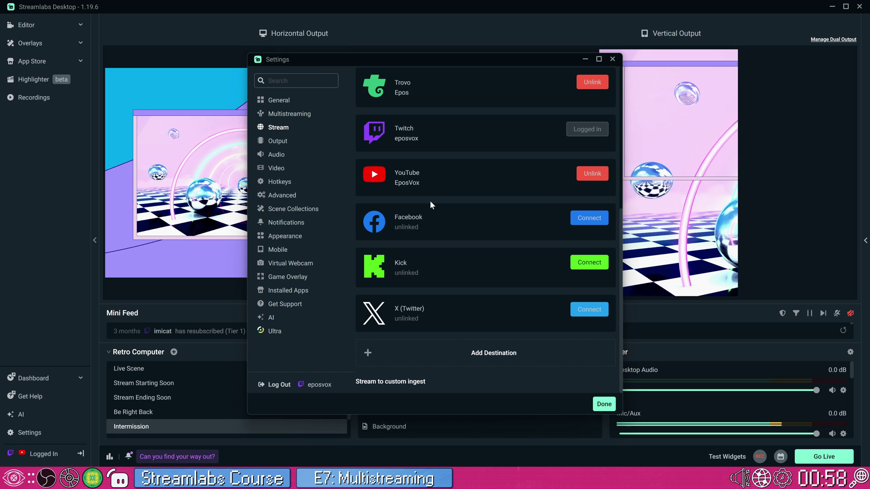
scroll(433, 207, "up", 3)
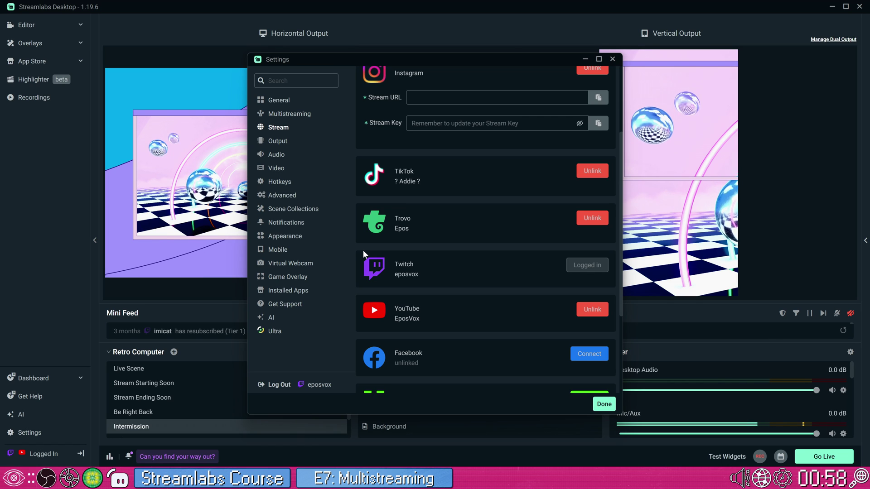
scroll(365, 252, "up", 3)
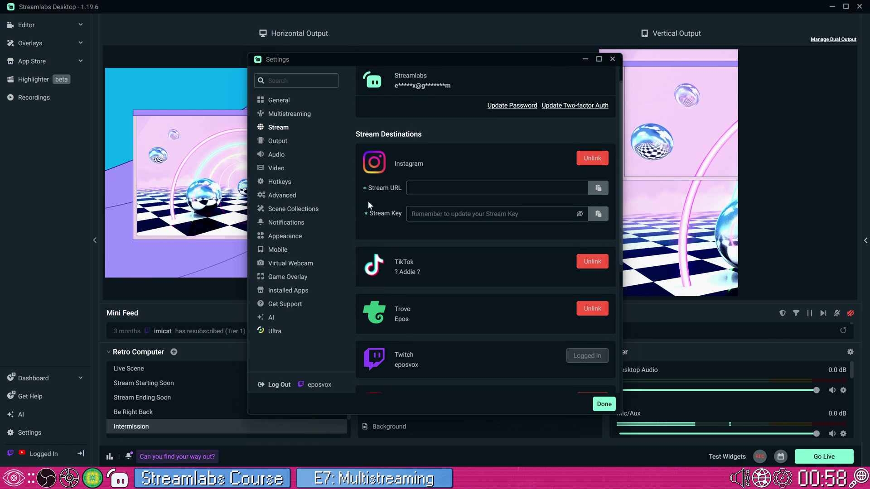
scroll(365, 156, "down", 1)
left_click(290, 113)
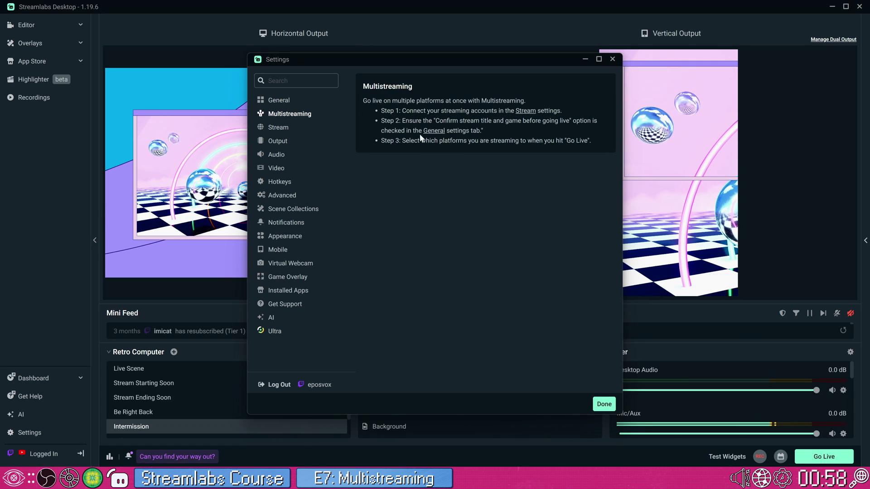
Review the Stream destinations list again: Trovo, Twitch and YouTube linked, Facebook and Instagram unlinked
left_click(298, 130)
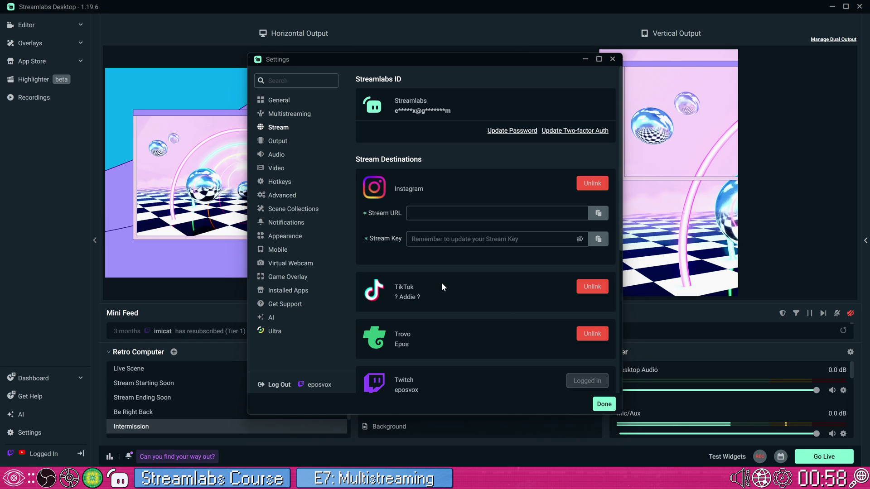
scroll(460, 267, "down", 3)
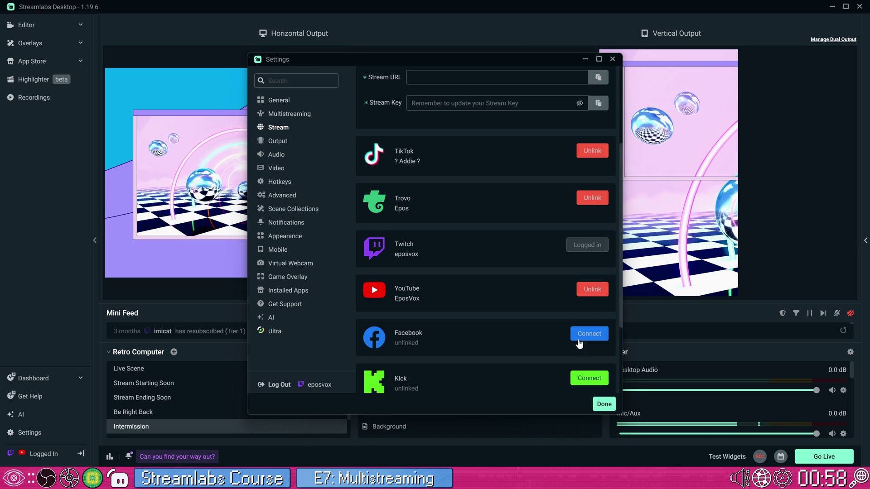
scroll(527, 295, "up", 2)
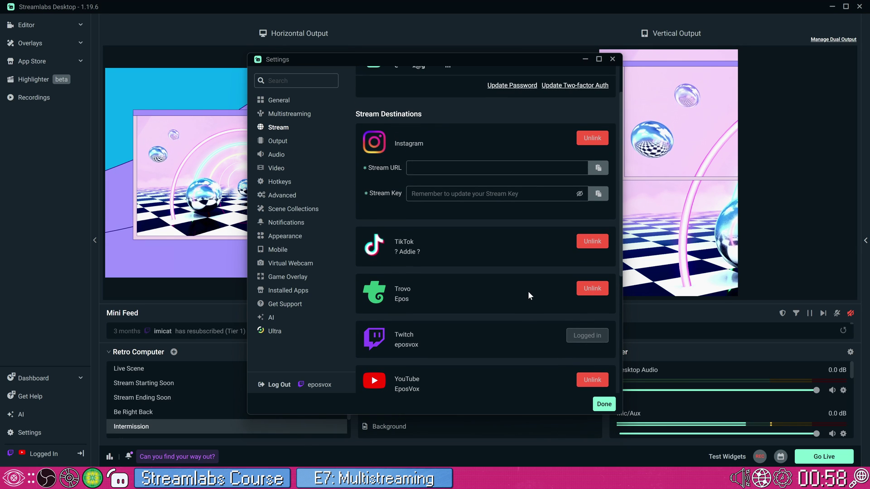
scroll(528, 291, "down", 3)
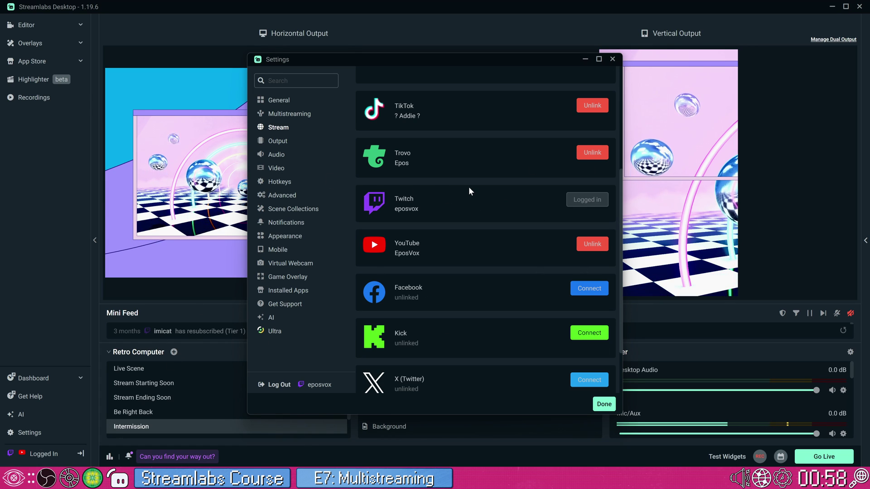
scroll(475, 199, "up", 2)
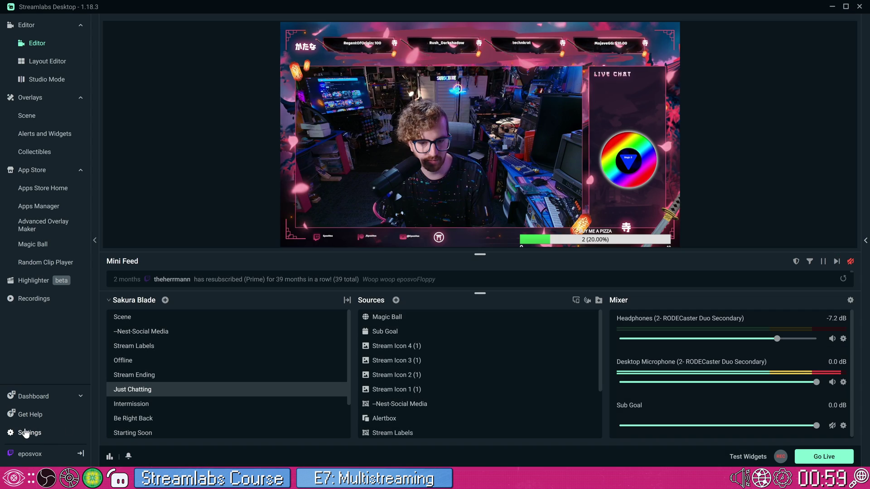
left_click(26, 433)
Show the Stream settings and scroll through the linked destinations
left_click(277, 125)
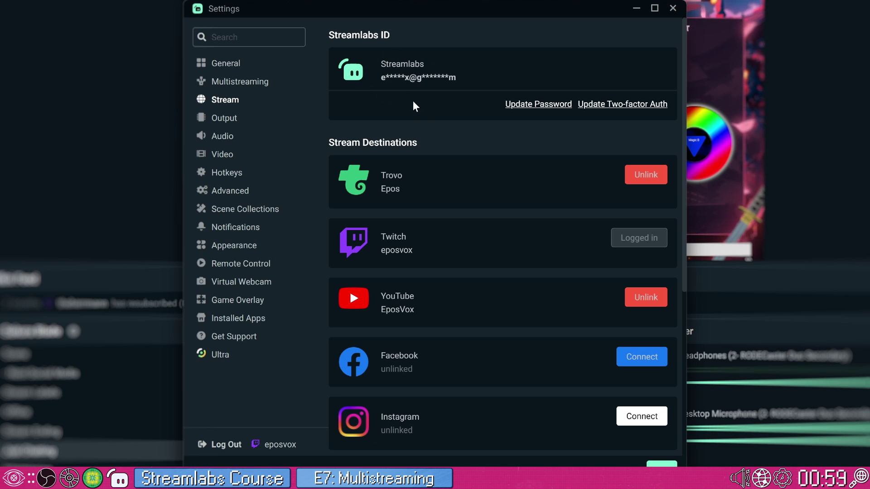
scroll(430, 206, "down", 5)
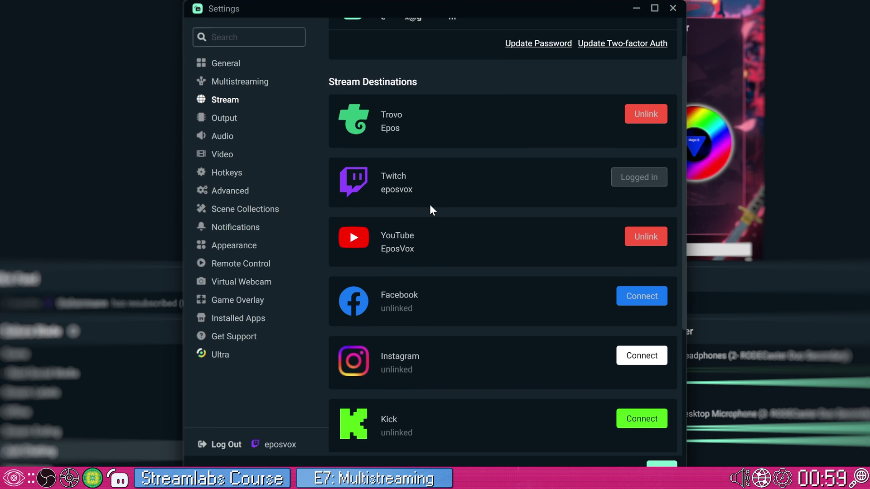
scroll(431, 207, "down", 3)
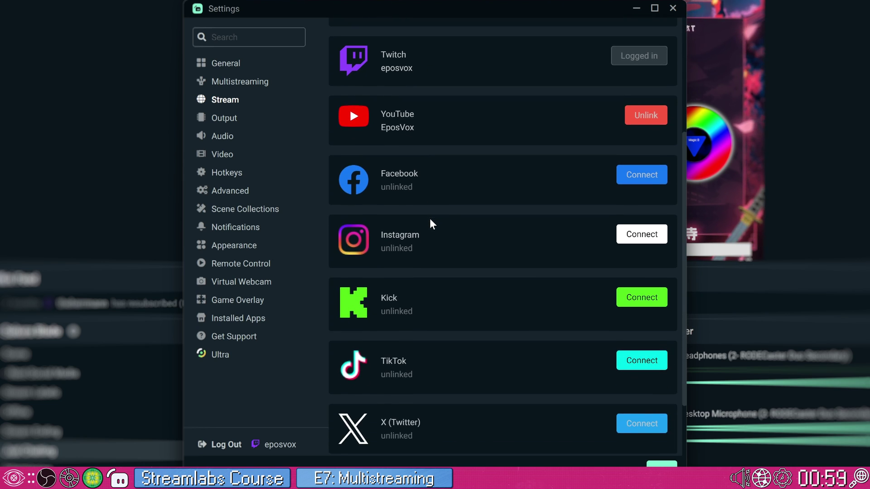
scroll(430, 208, "up", 7)
scroll(419, 270, "down", 10)
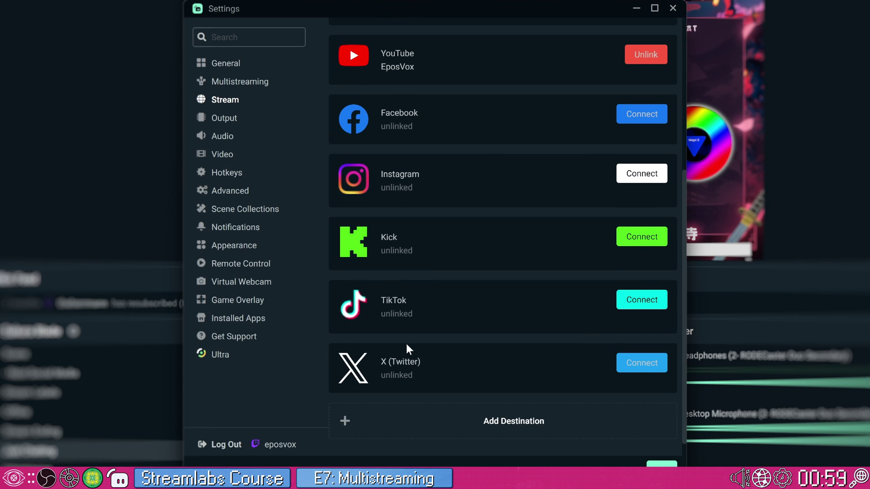
Start a custom destination, then cancel it so nothing is added, returning to the list's top
left_click(483, 415)
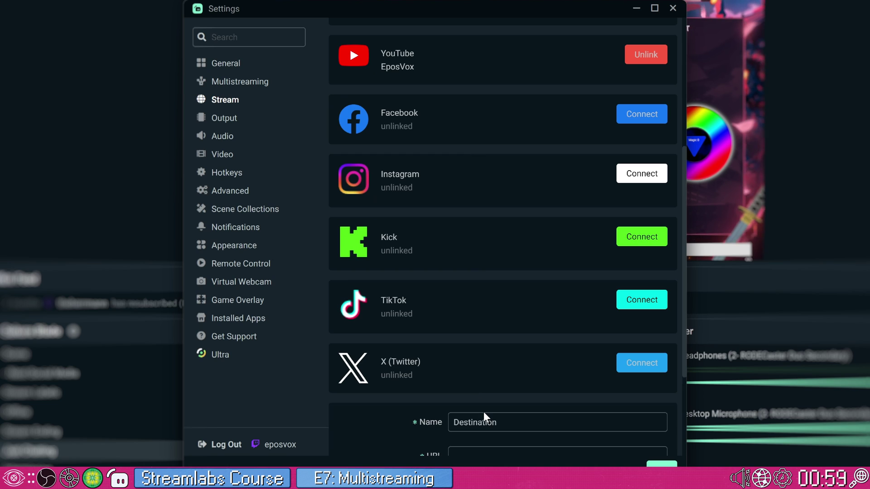
scroll(483, 415, "down", 5)
left_click(498, 328)
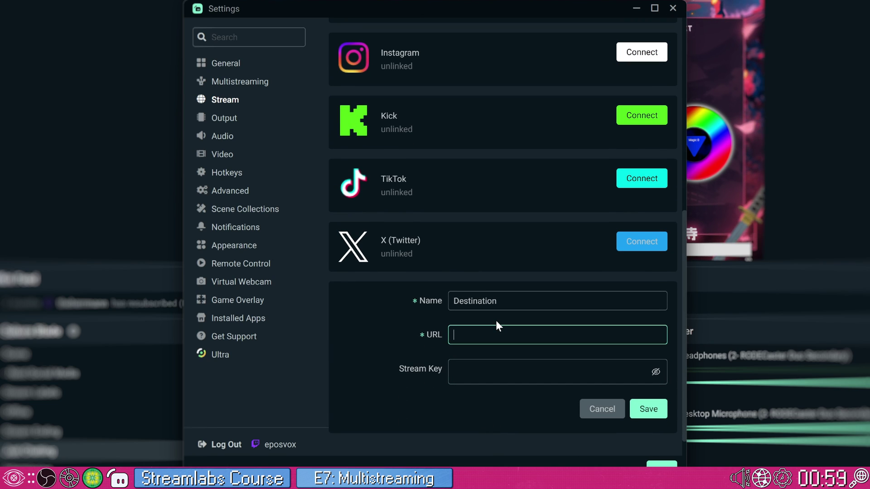
left_click(580, 418)
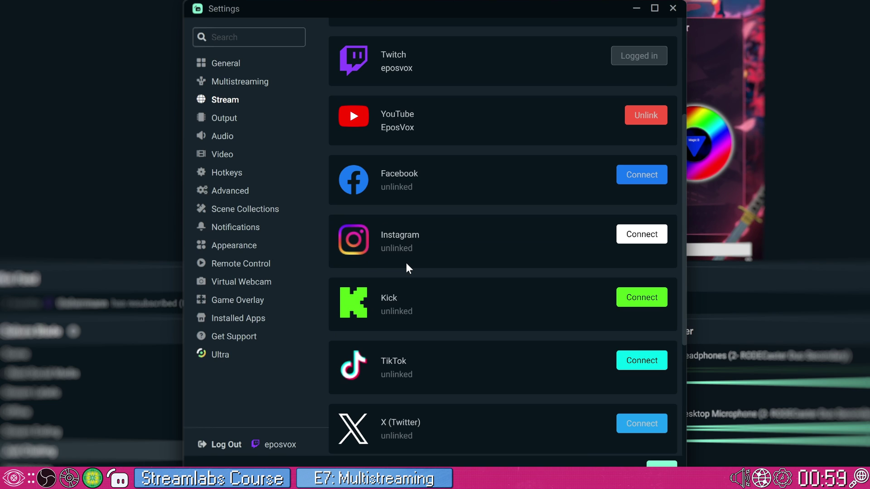
scroll(545, 330, "down", 4)
left_click(597, 407)
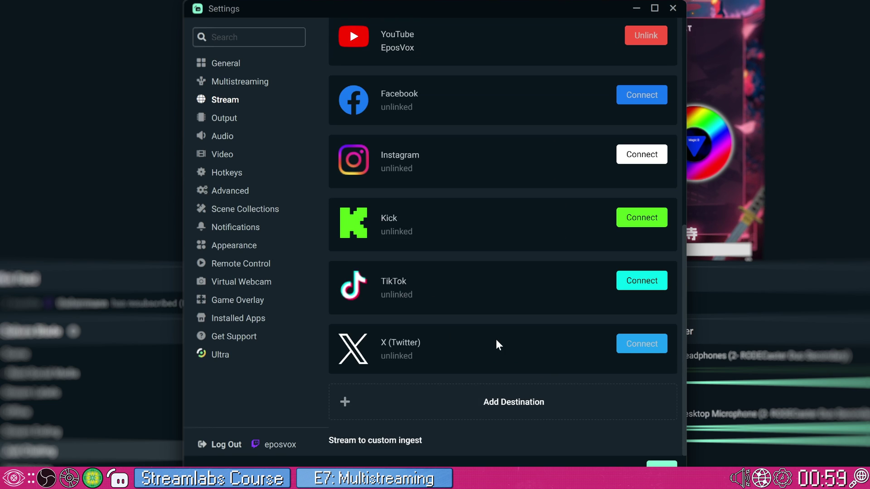
scroll(496, 339, "up", 6)
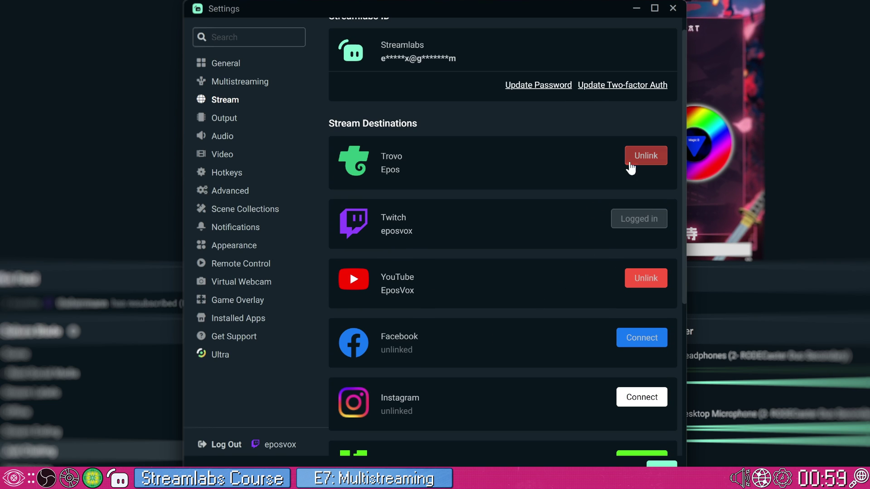
scroll(567, 278, "down", 3)
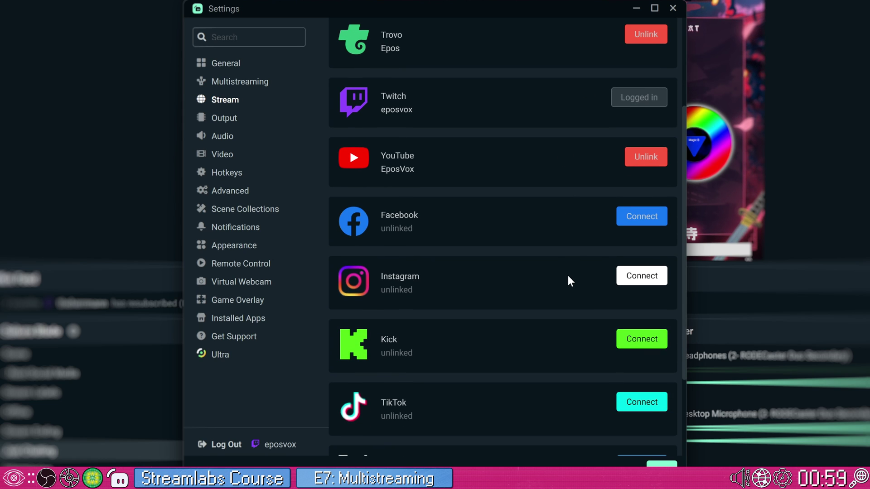
scroll(567, 276, "down", 3)
scroll(565, 273, "up", 3)
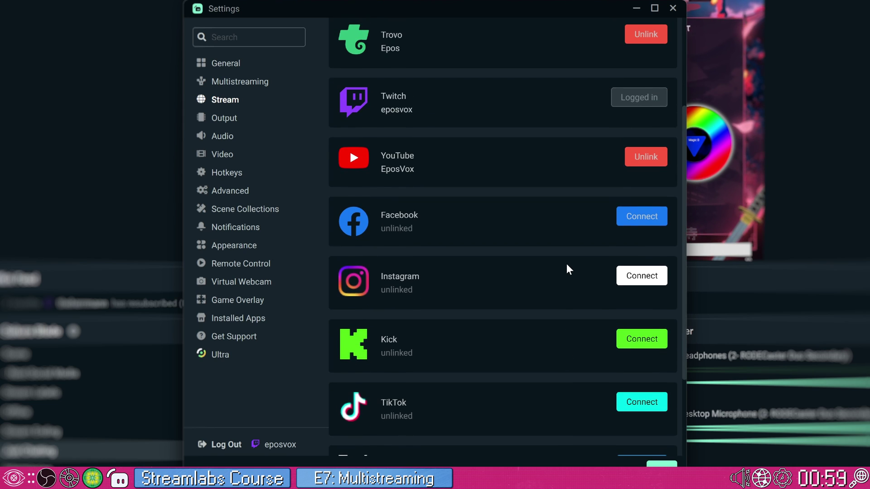
scroll(566, 270, "up", 3)
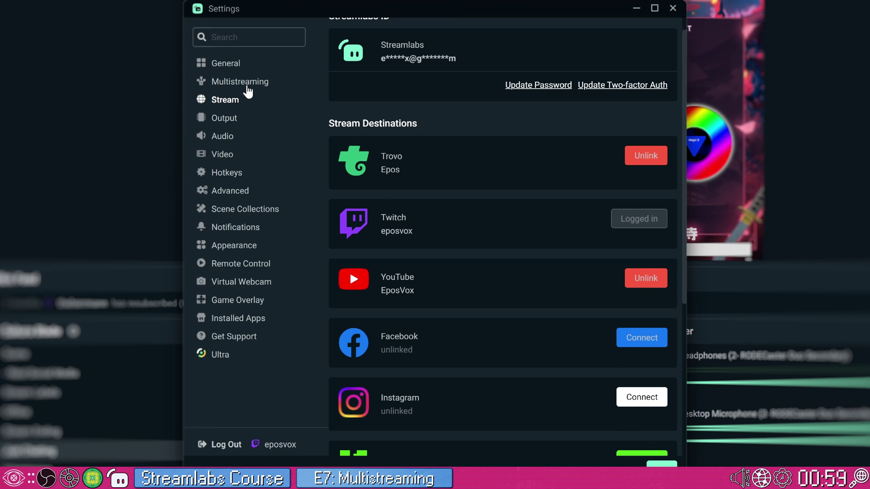
Look over the streaming output settings and the multistreaming setup instructions
left_click(238, 124)
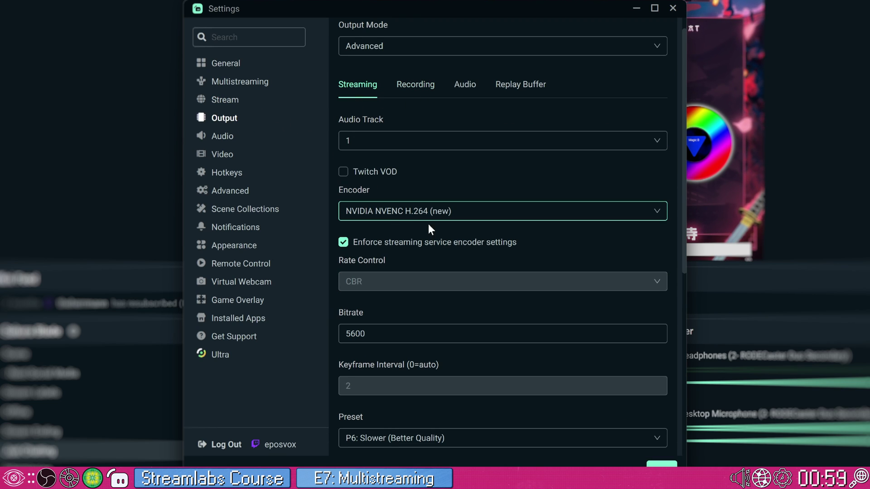
scroll(423, 329, "down", 3)
scroll(399, 336, "down", 4)
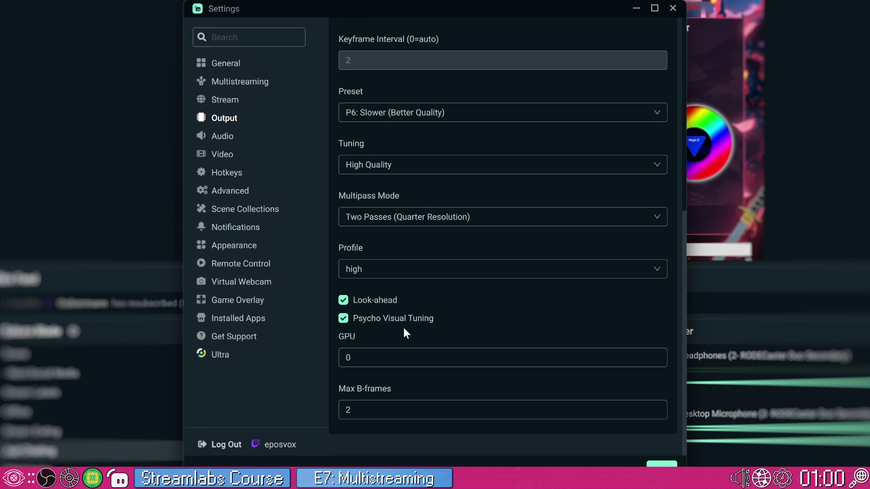
scroll(442, 317, "up", 8)
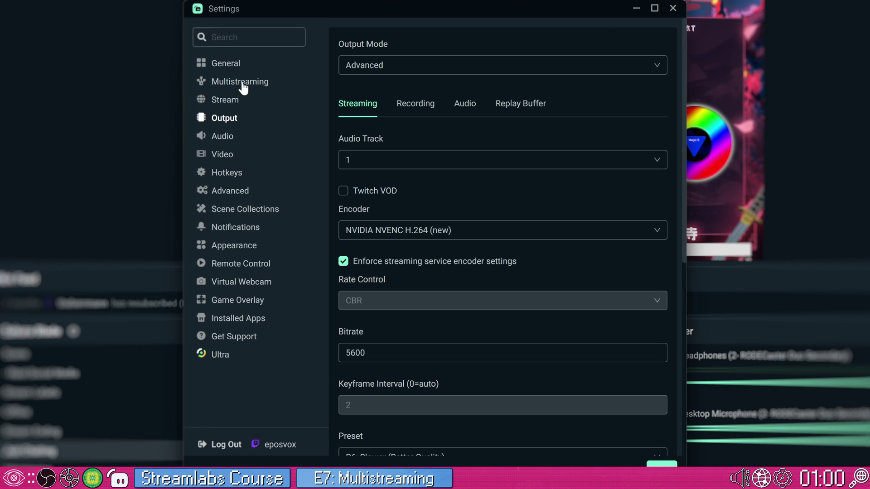
left_click(243, 84)
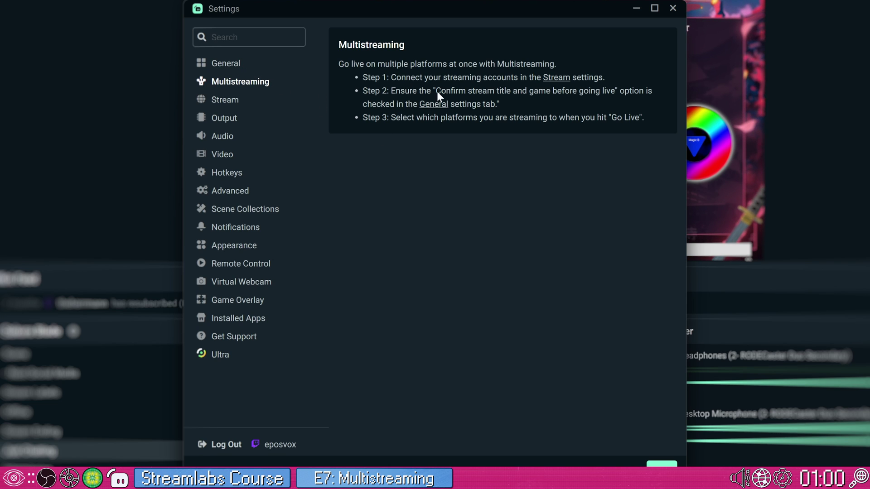
Check 'Confirm stream title and game before going live' under General, then close Settings with Done
left_click(251, 69)
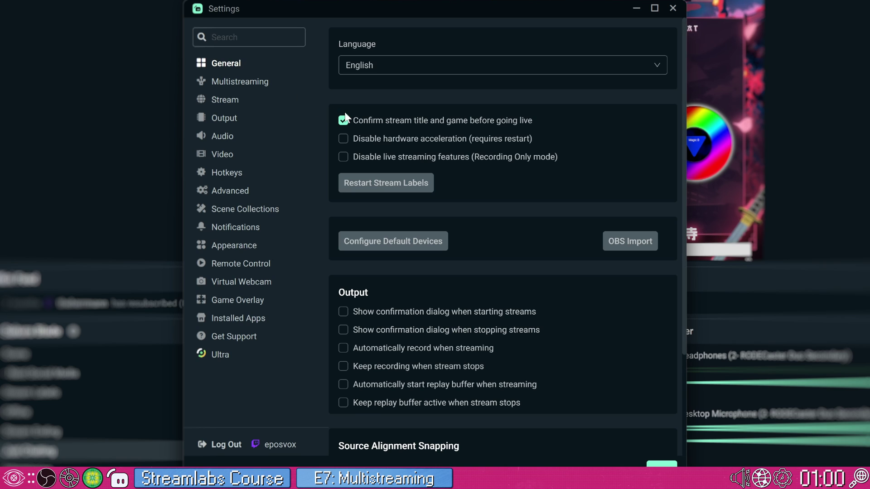
scroll(458, 301, "down", 3)
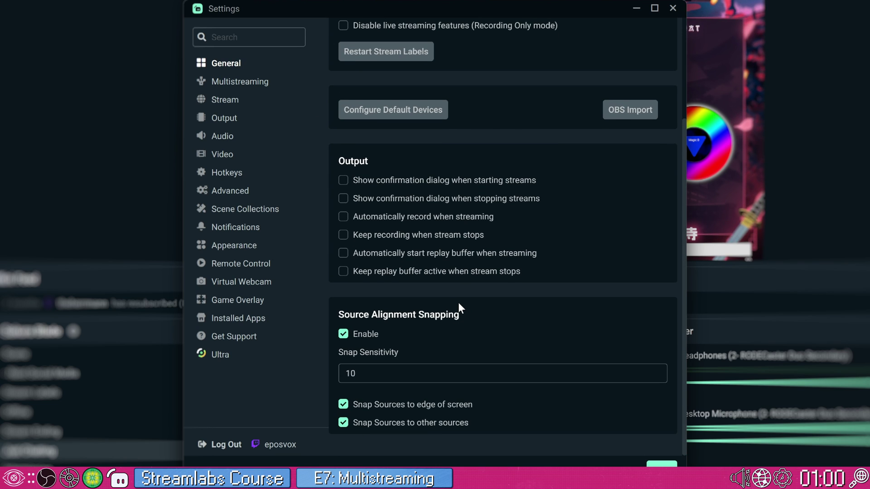
scroll(458, 303, "up", 1)
scroll(455, 303, "up", 2)
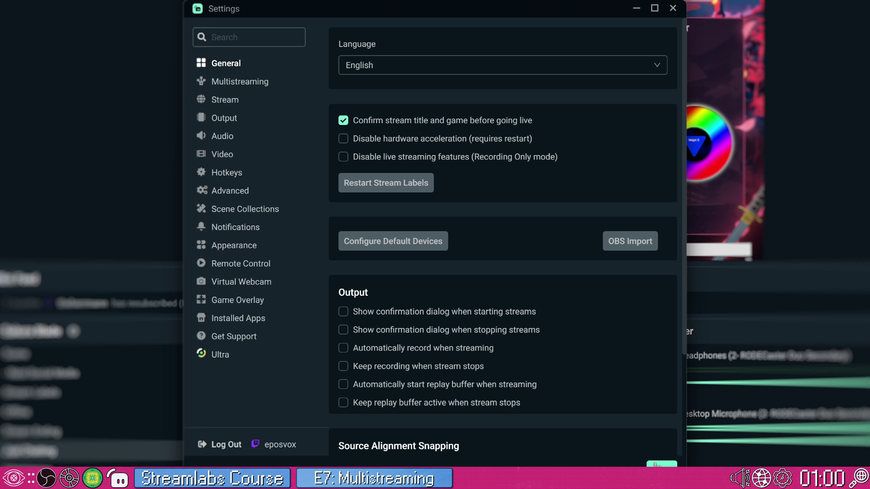
left_click(653, 467)
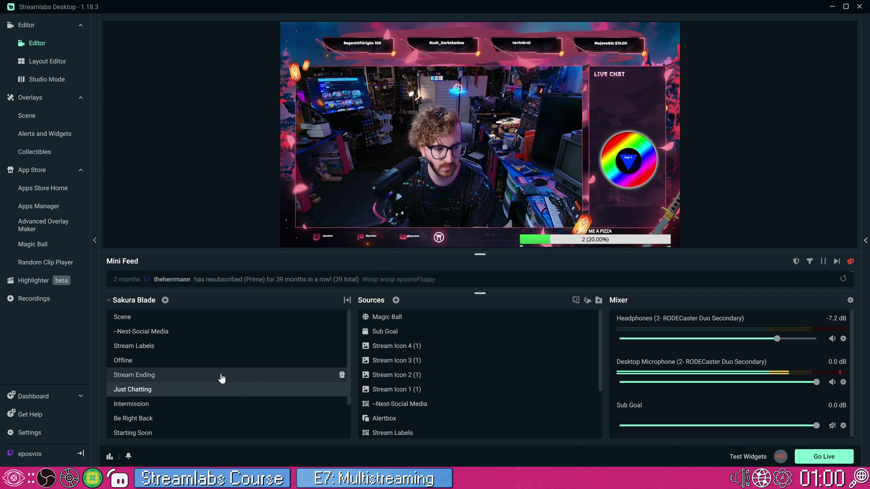
left_click(30, 432)
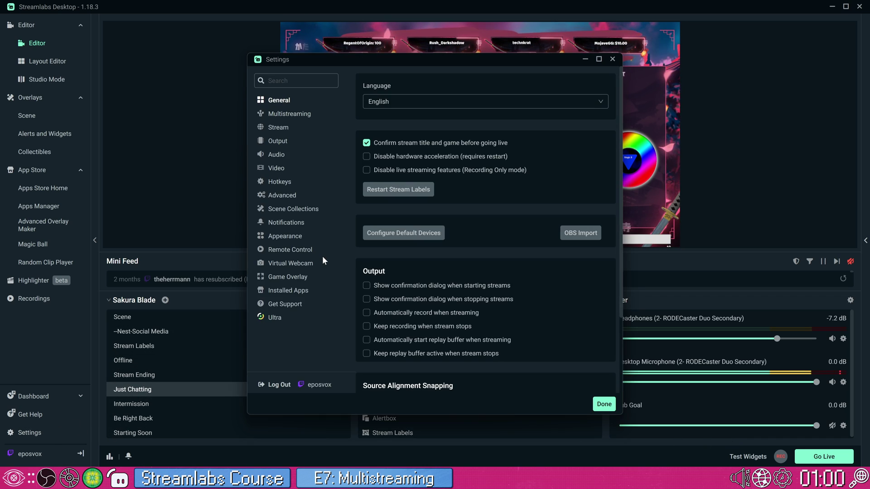
left_click(277, 141)
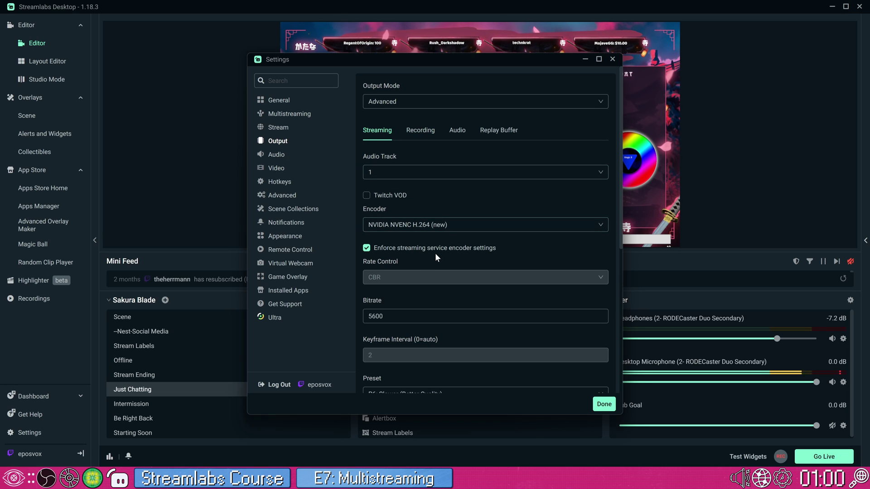
left_click(423, 229)
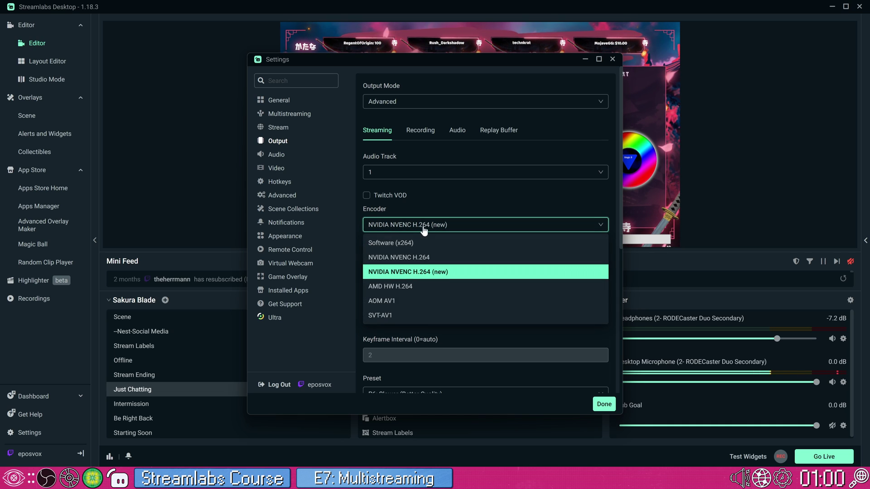
left_click(428, 231)
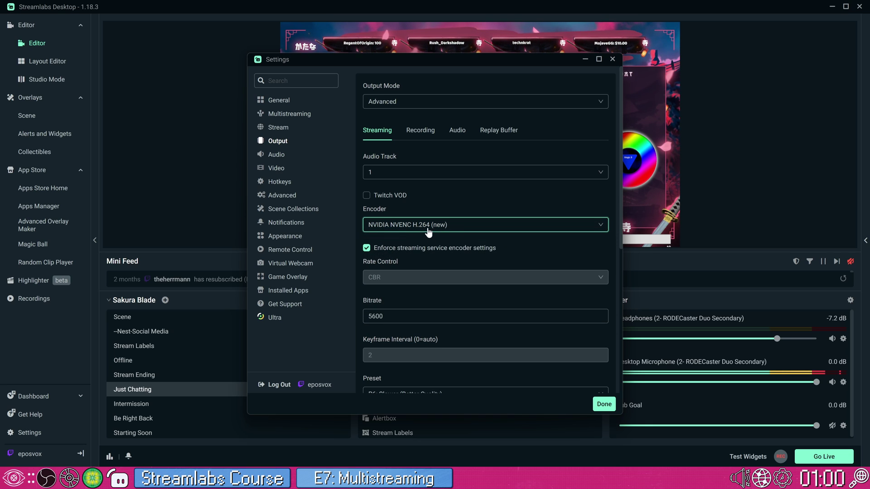
scroll(409, 311, "down", 3)
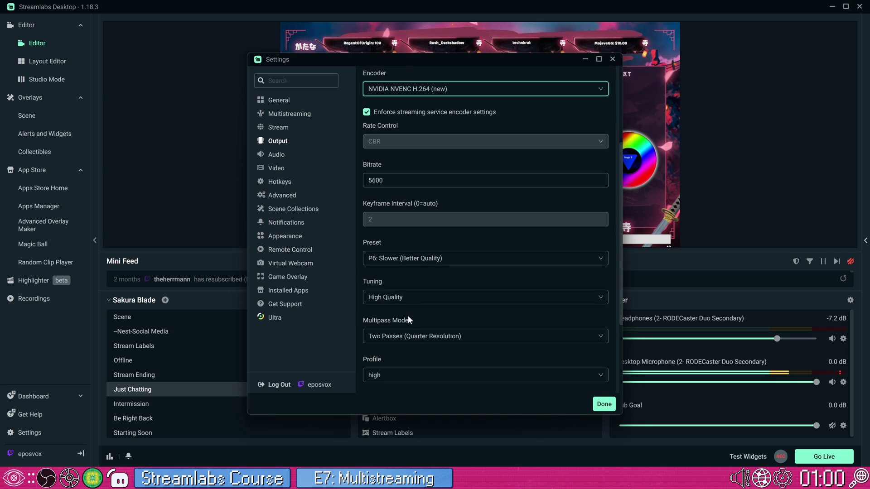
left_click(604, 404)
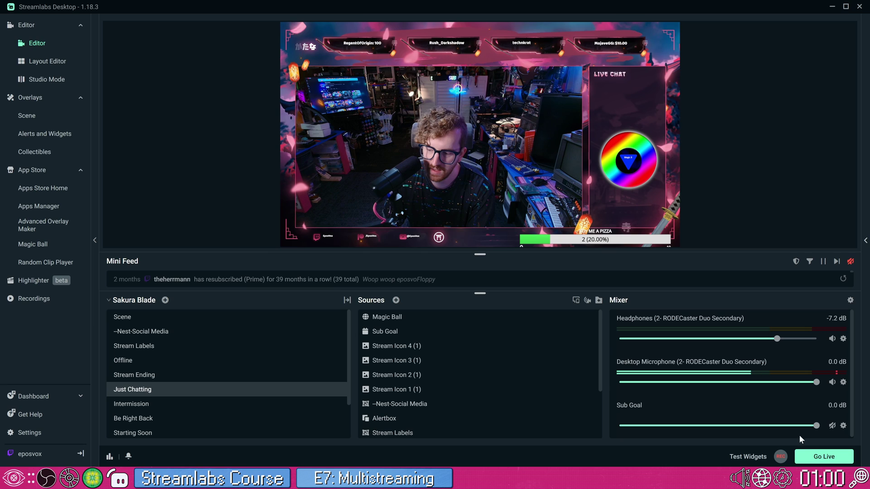
Bring up Go Live and try the title 'TEST PLS IGNORE' with Twitch tag 'TE'
left_click(827, 458)
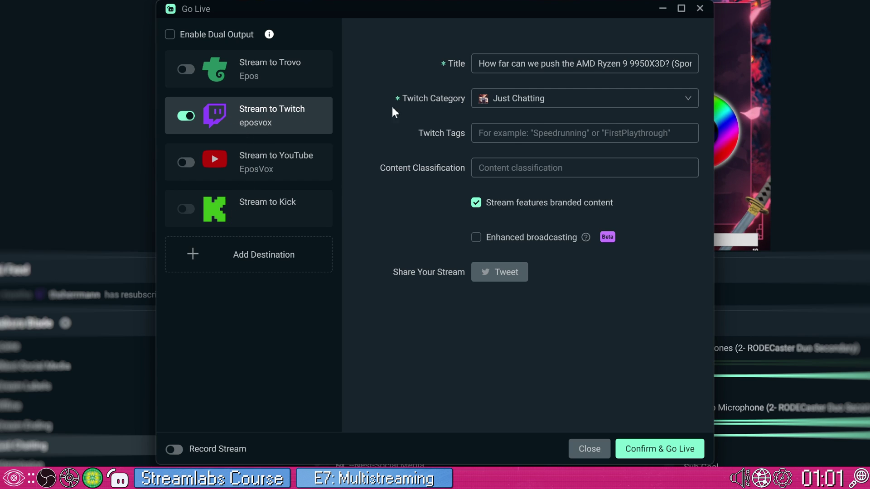
left_click(589, 64)
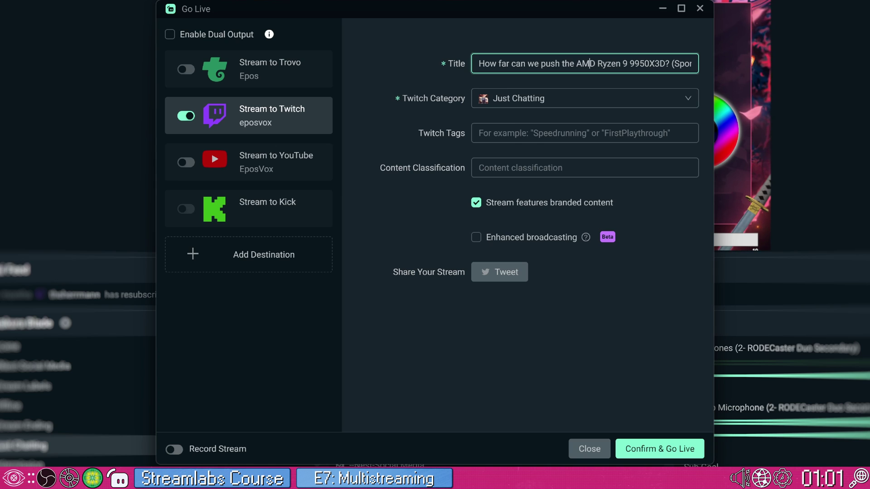
key("ctrl+a")
type("TEST PLS IGNORE")
key("Tab")
key("Tab")
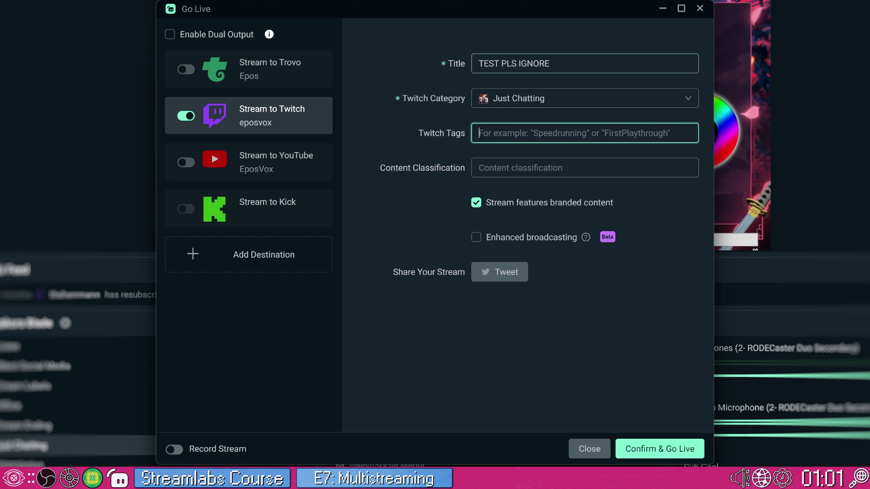
type("TEST")
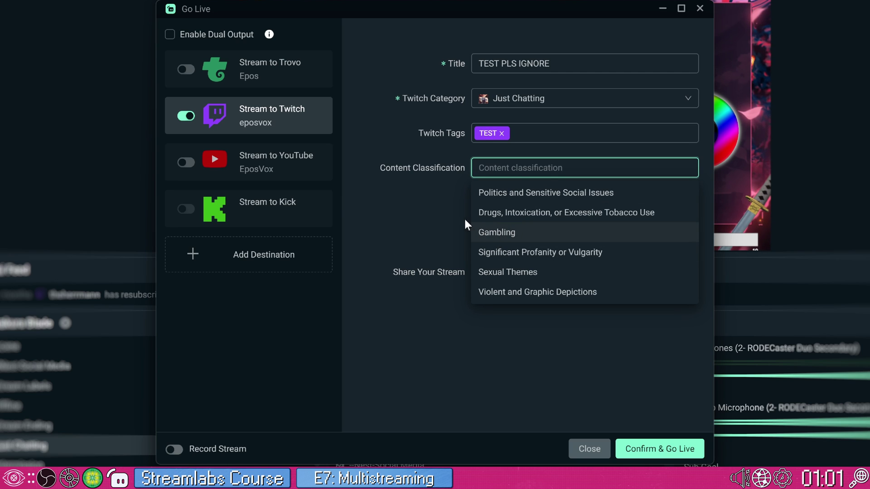
Skip content classification, tick the branded content box, and toggle YouTube streaming on then off
left_click(461, 190)
left_click(515, 206)
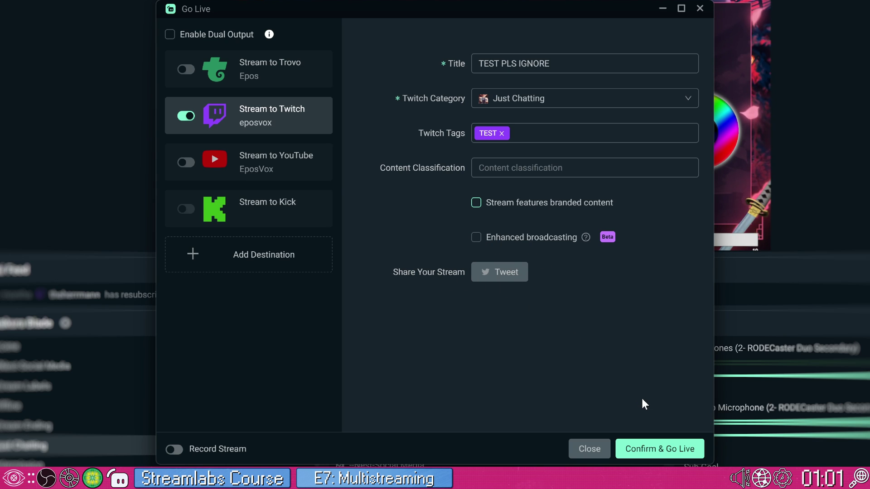
left_click(186, 162)
left_click(251, 171)
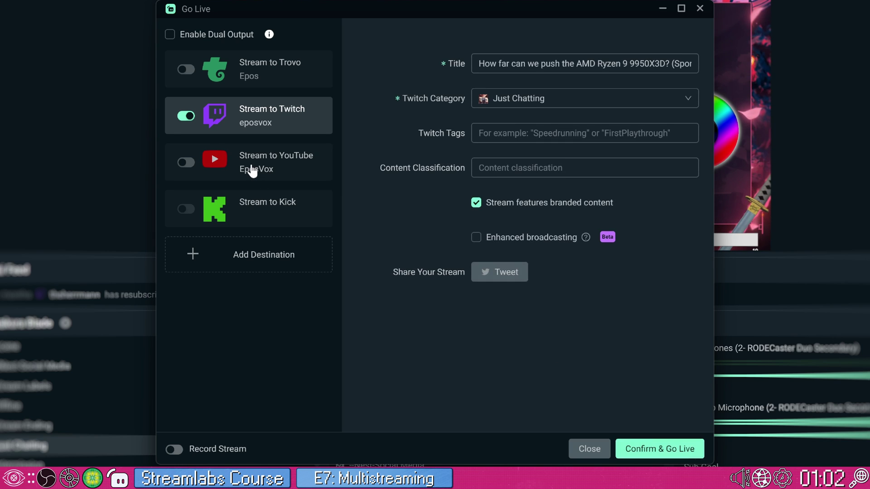
Add YouTube as a destination, keeping Create New Event and setting privacy to Unlisted
left_click(252, 171)
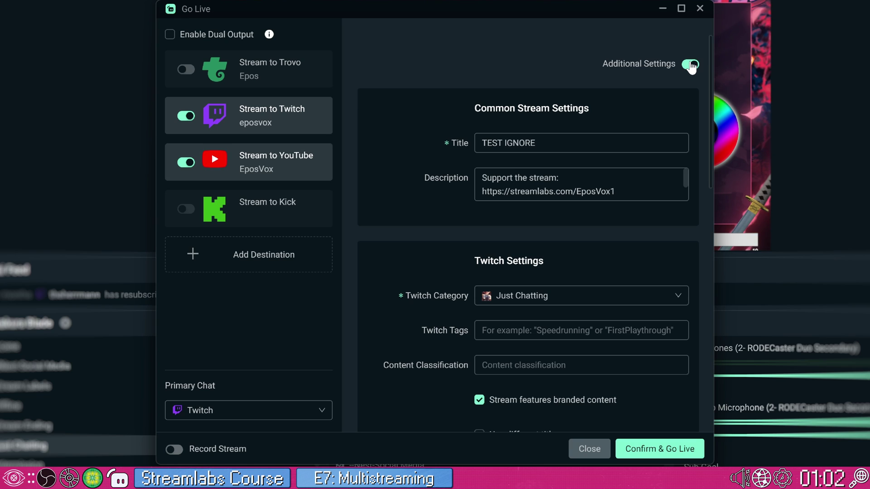
scroll(453, 231, "down", 1)
scroll(452, 229, "down", 4)
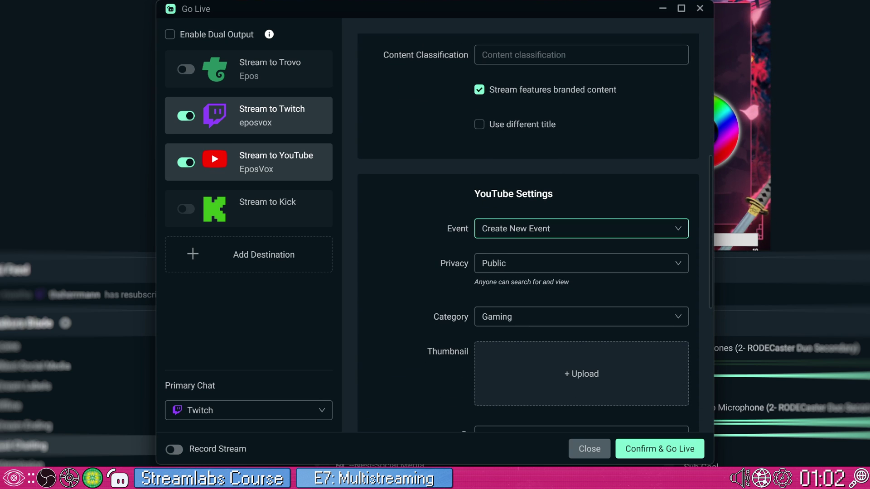
left_click(521, 229)
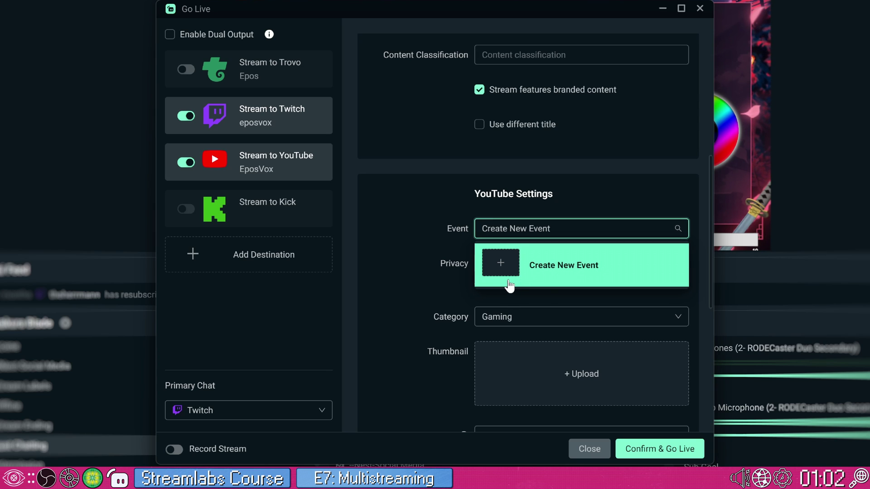
left_click(494, 265)
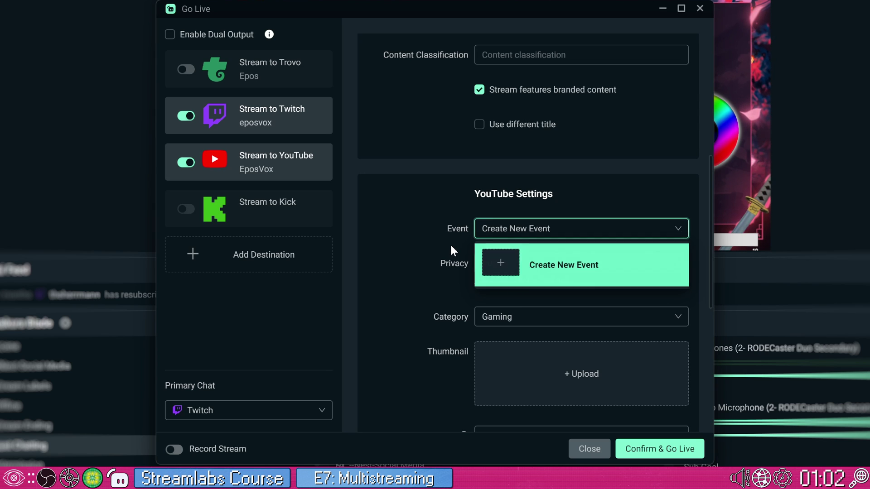
left_click(495, 263)
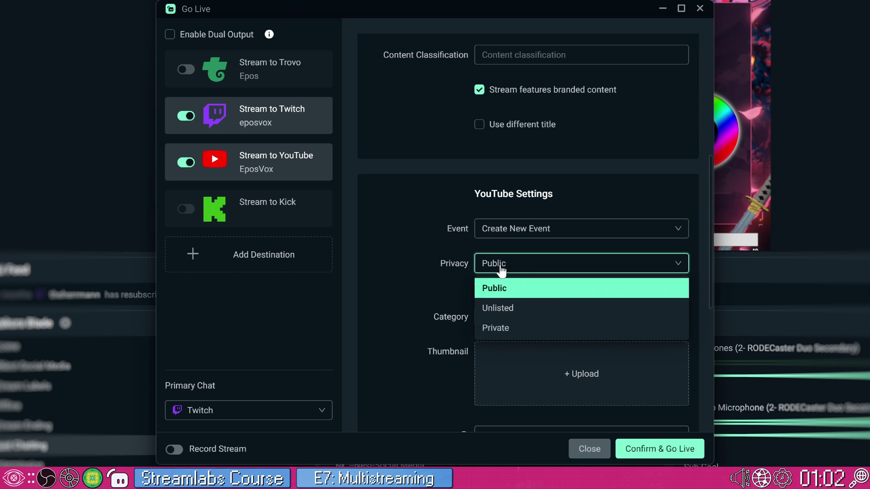
left_click(506, 309)
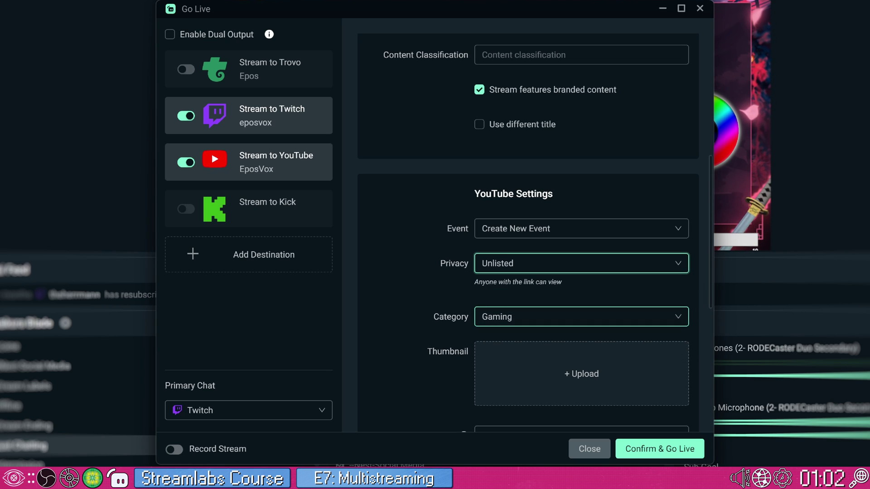
Set the YouTube category to Gaming and latency to Low-latency, then review the form
left_click(504, 313)
scroll(458, 309, "down", 4)
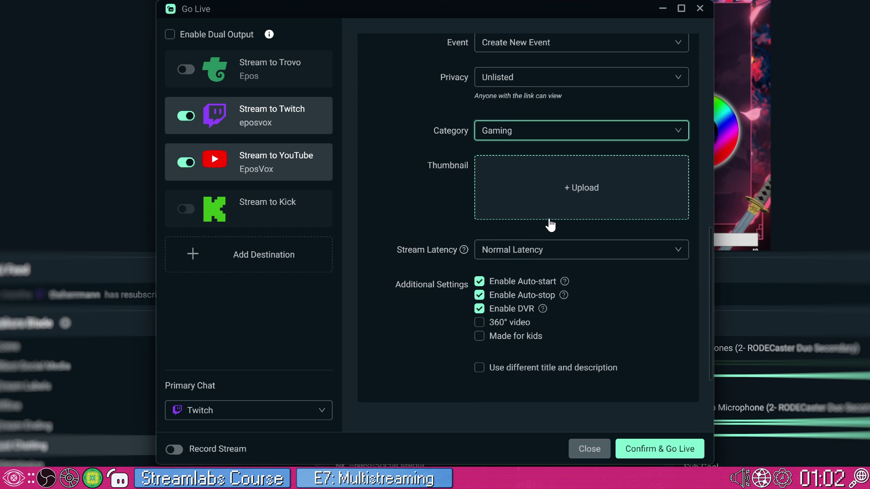
left_click(508, 249)
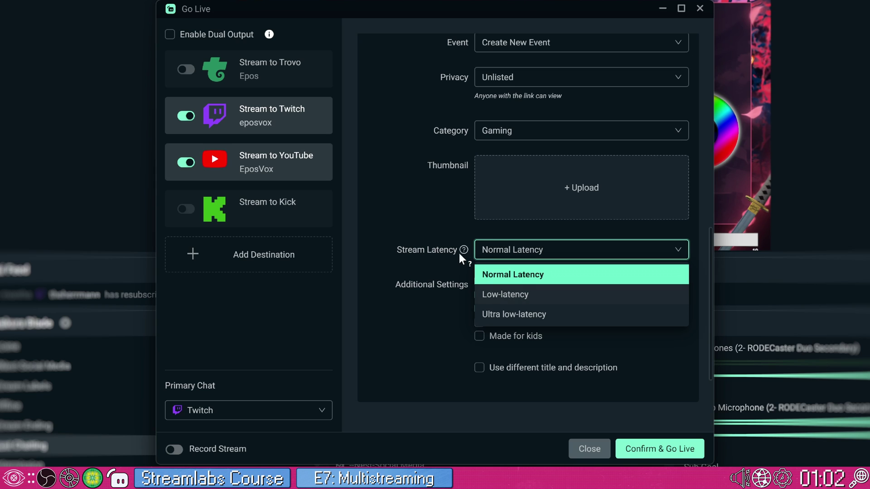
left_click(462, 250)
left_click(478, 253)
left_click(502, 256)
left_click(503, 256)
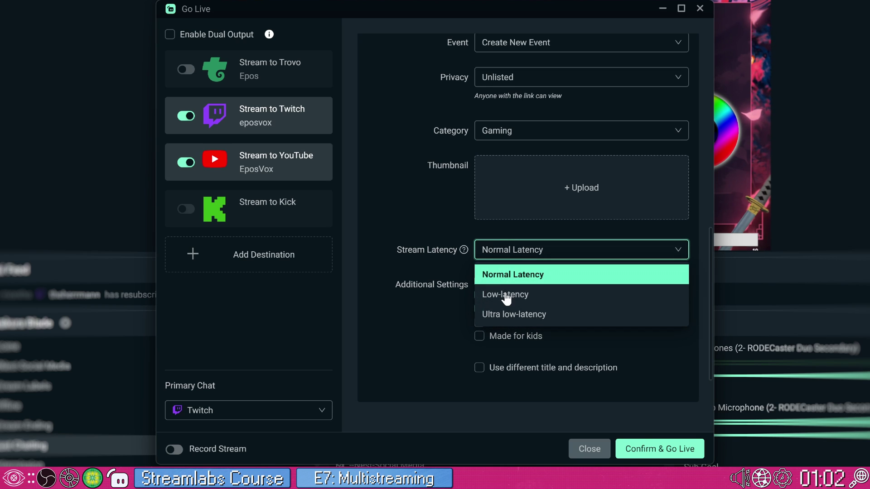
left_click(504, 295)
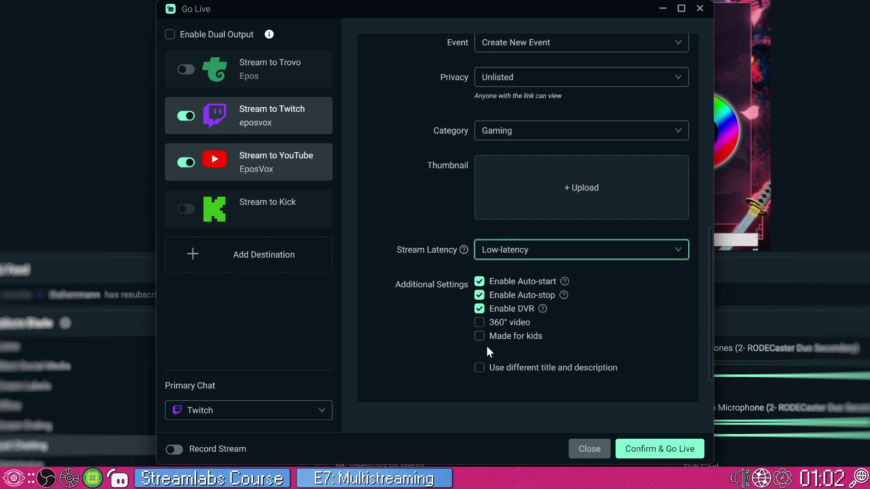
scroll(458, 339, "up", 4)
scroll(459, 338, "down", 7)
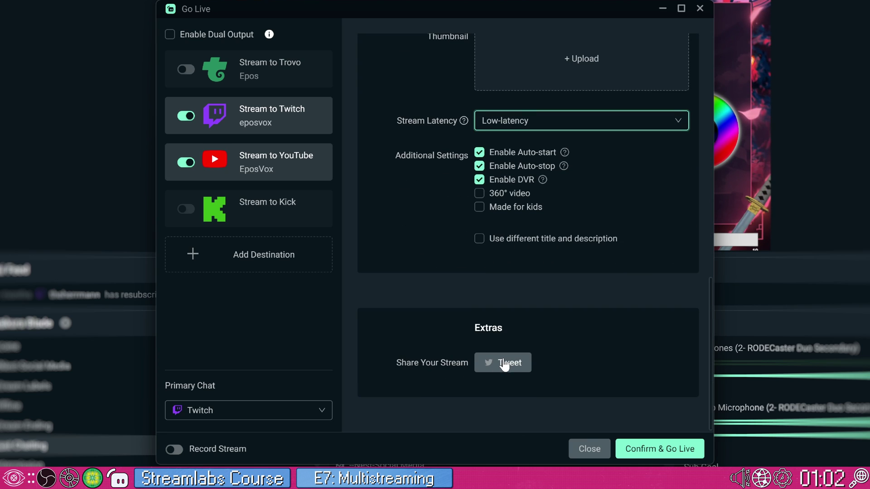
scroll(460, 320, "up", 10)
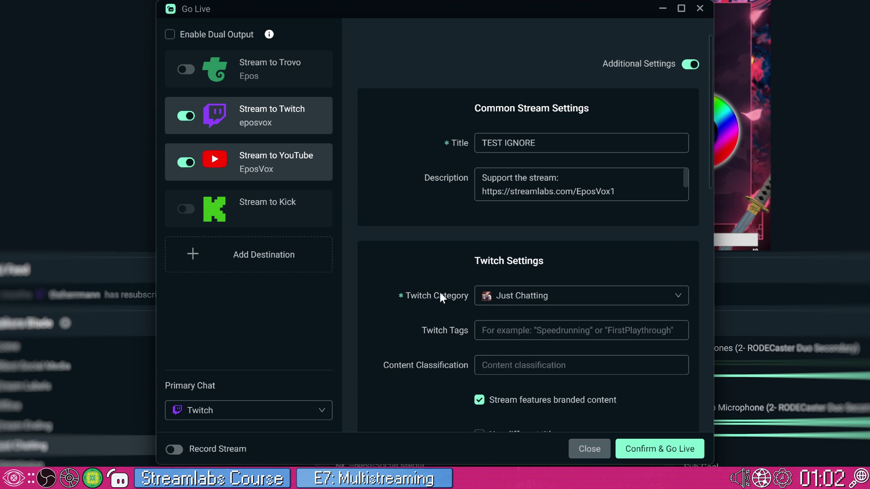
Keep Twitch as primary chat, enable Record Stream, and close Go Live without streaming
left_click(323, 411)
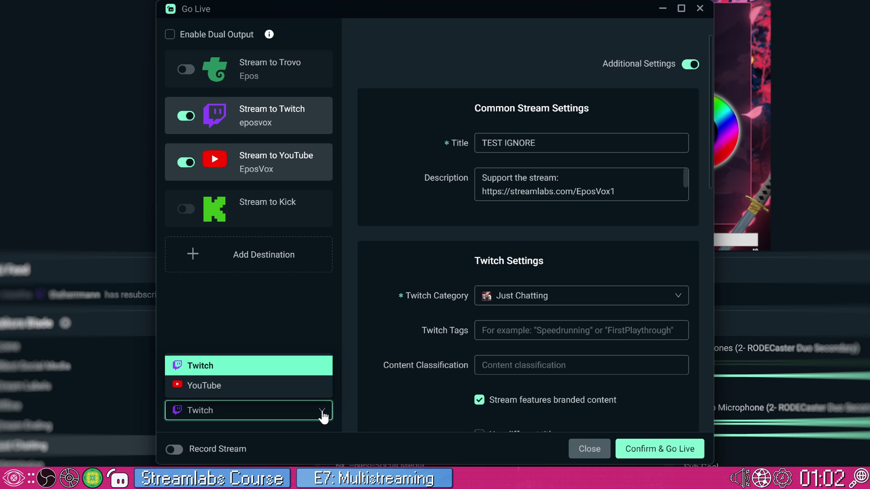
left_click(362, 412)
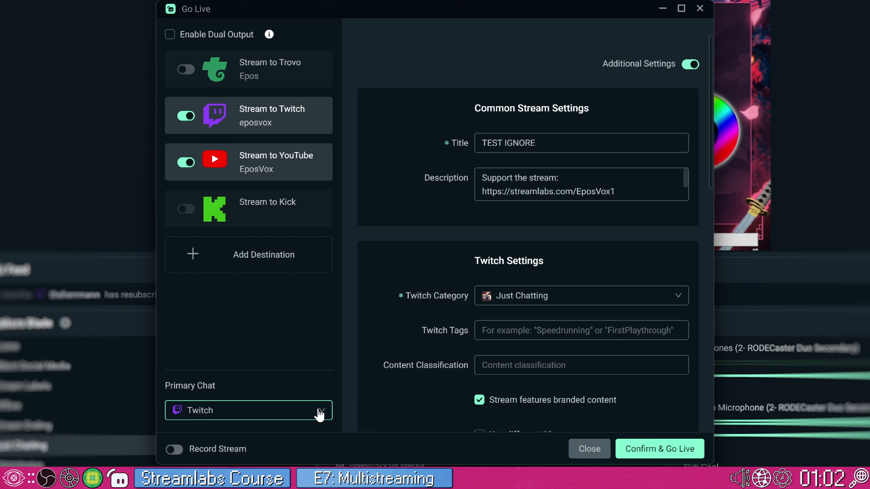
left_click(181, 450)
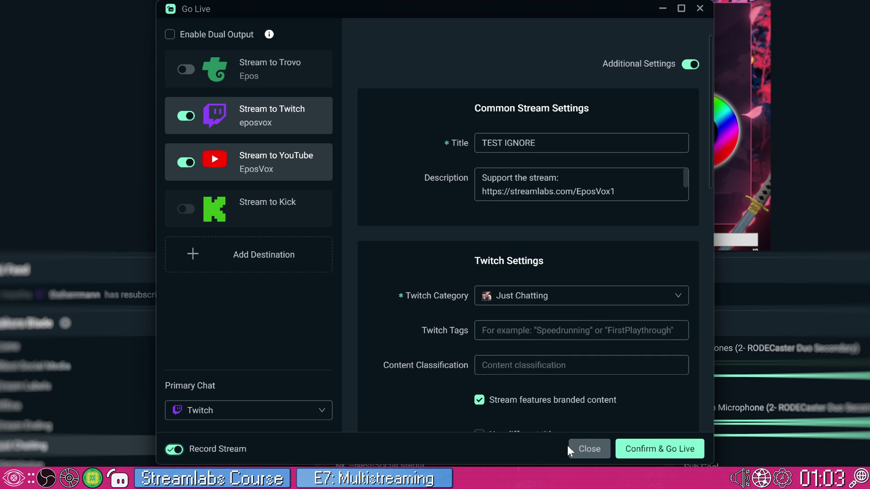
left_click(587, 448)
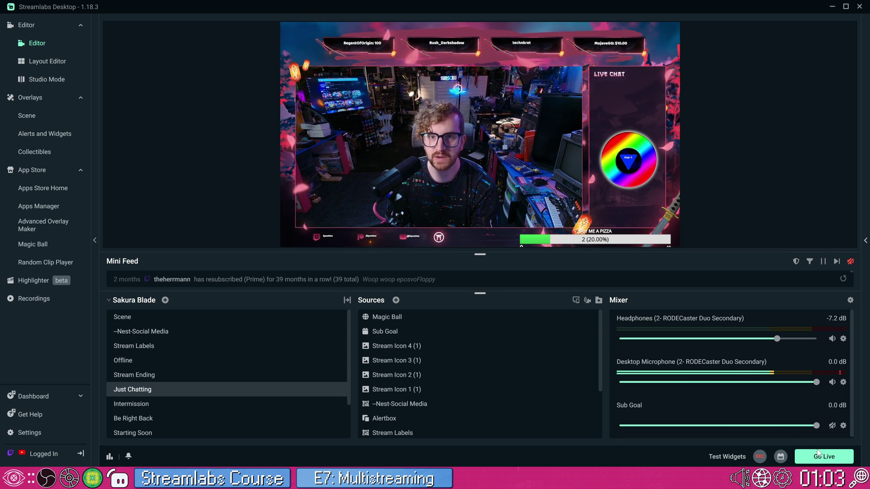
Reopen Go Live and retype the stream title as 'TEST IGNORE', correcting the typos
left_click(822, 456)
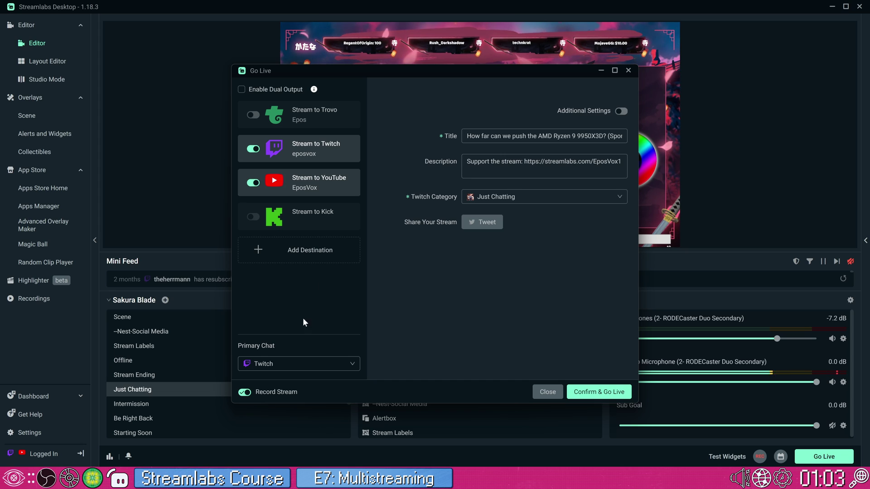
triple_click(544, 136)
type("TEST ")
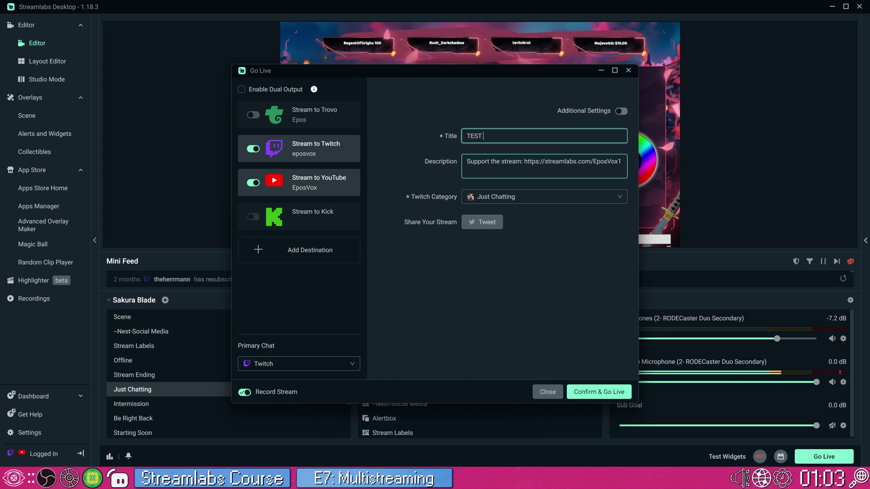
type("IGNROE")
key("BackSpace")
type("IRE")
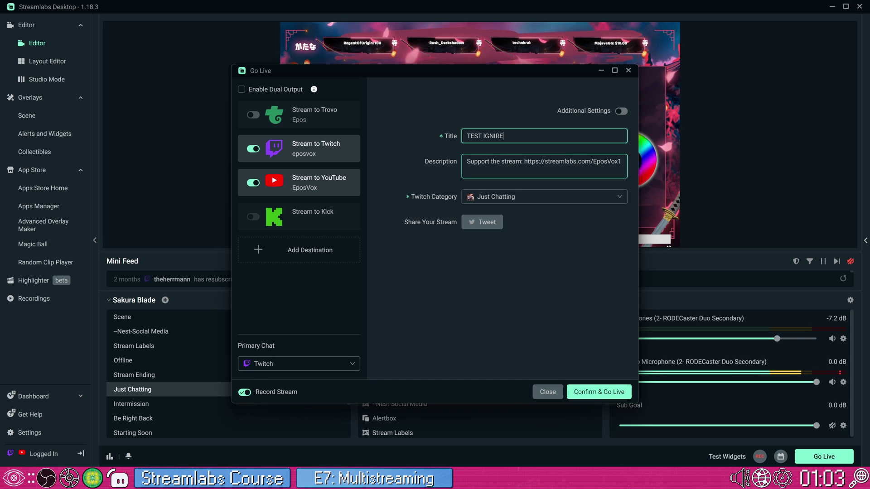
key("BackSpace")
key("BackSpace")
key("BackSpace")
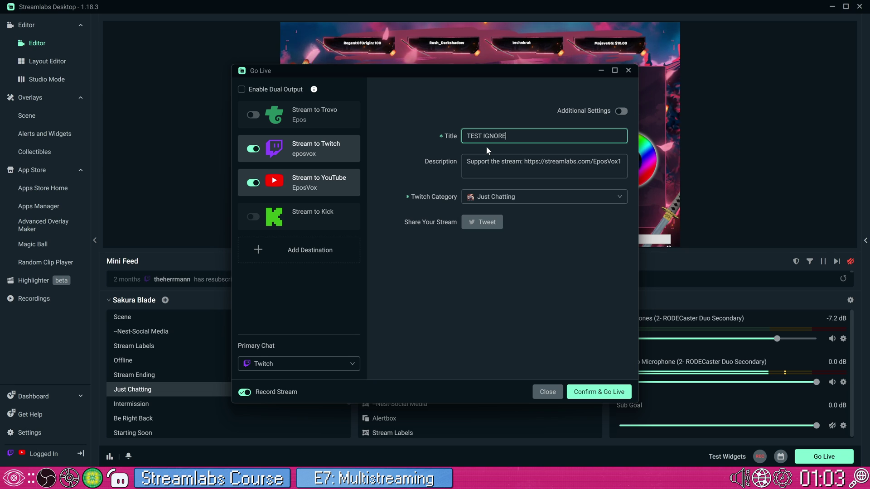
left_click(553, 396)
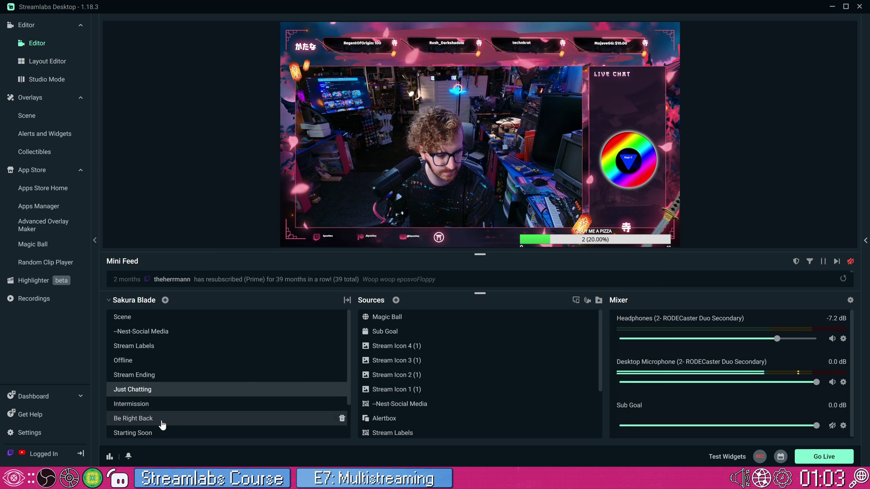
left_click(58, 437)
left_click(302, 119)
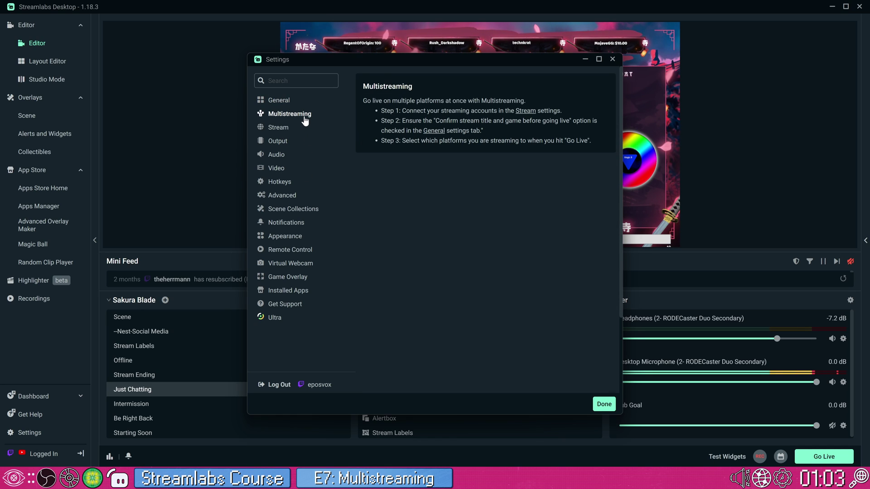
left_click(290, 127)
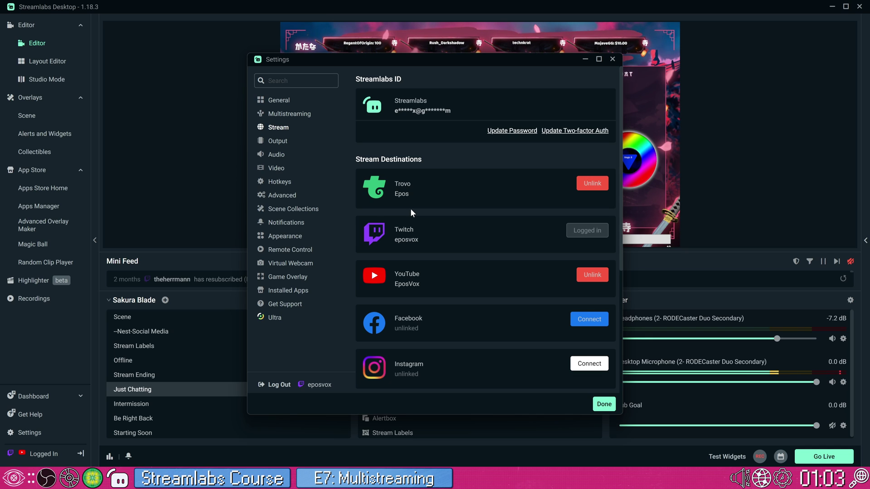
scroll(440, 284, "down", 4)
scroll(440, 284, "down", 1)
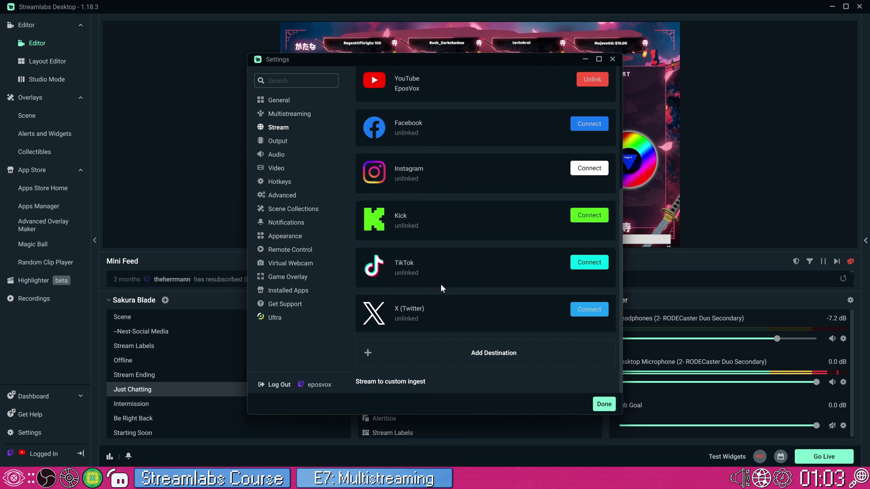
scroll(444, 287, "up", 5)
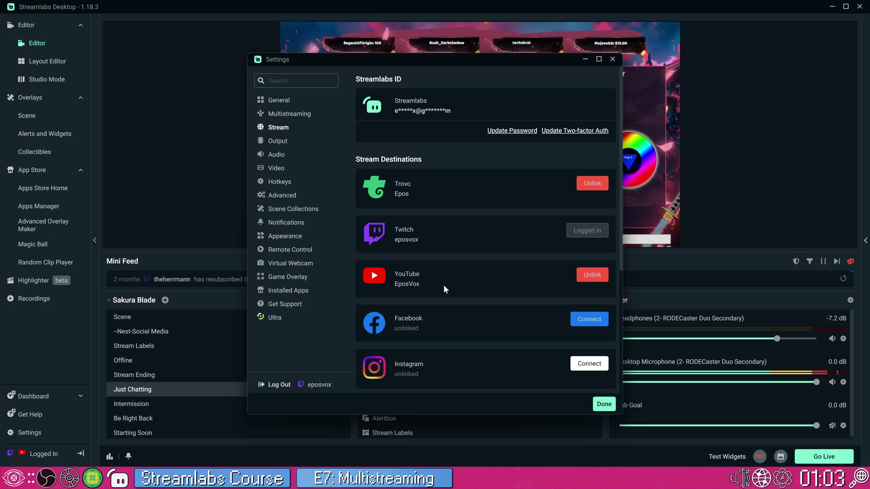
left_click(604, 404)
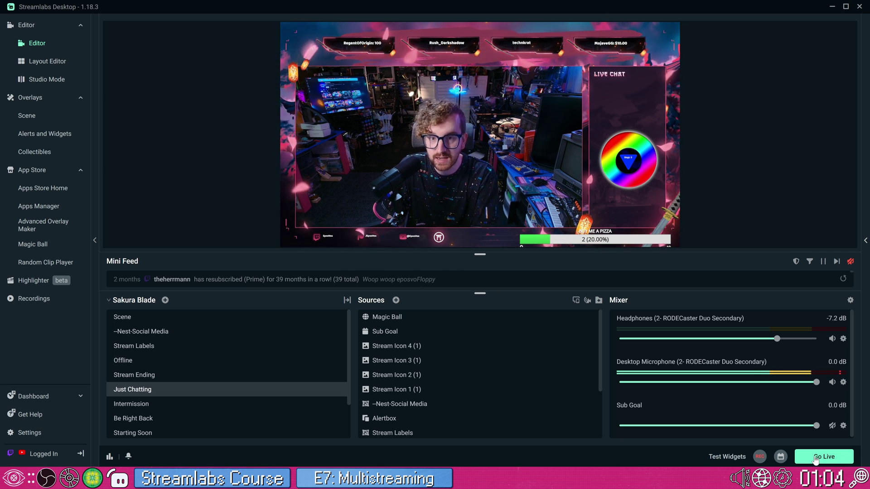
Reopen Go Live and review the Twitch and YouTube settings before streaming
left_click(816, 459)
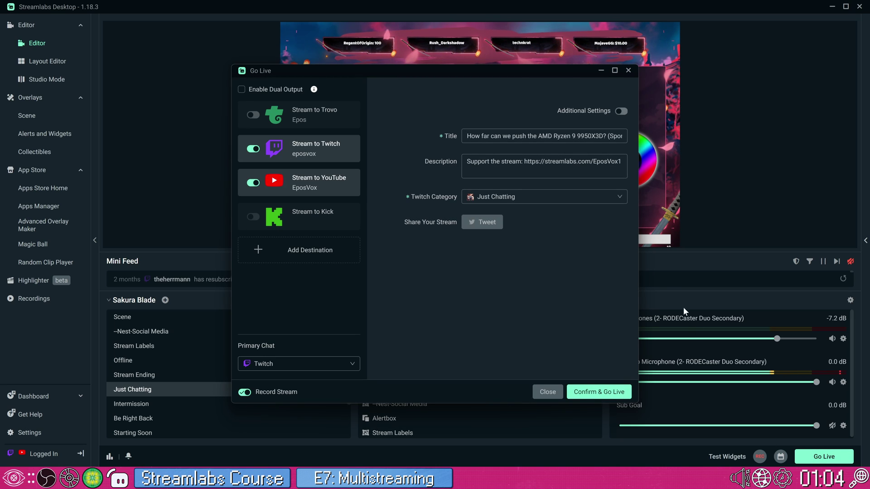
scroll(440, 308, "down", 8)
scroll(444, 288, "up", 8)
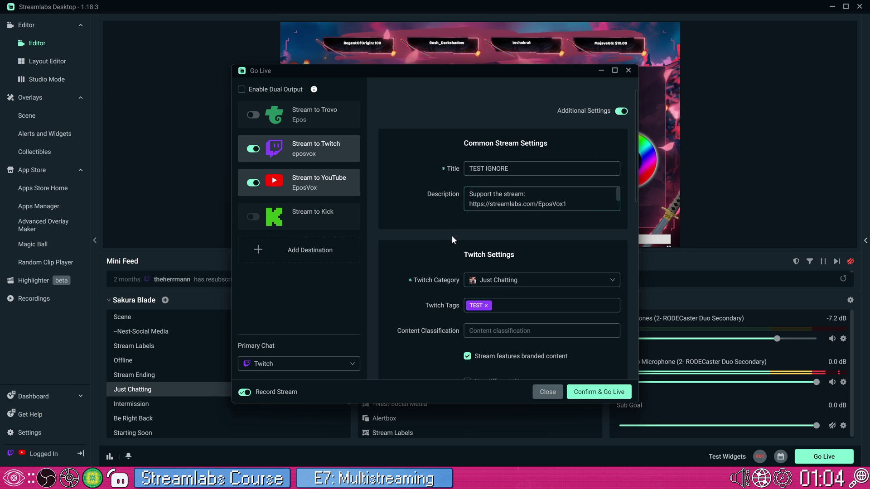
scroll(451, 237, "down", 10)
scroll(450, 246, "up", 10)
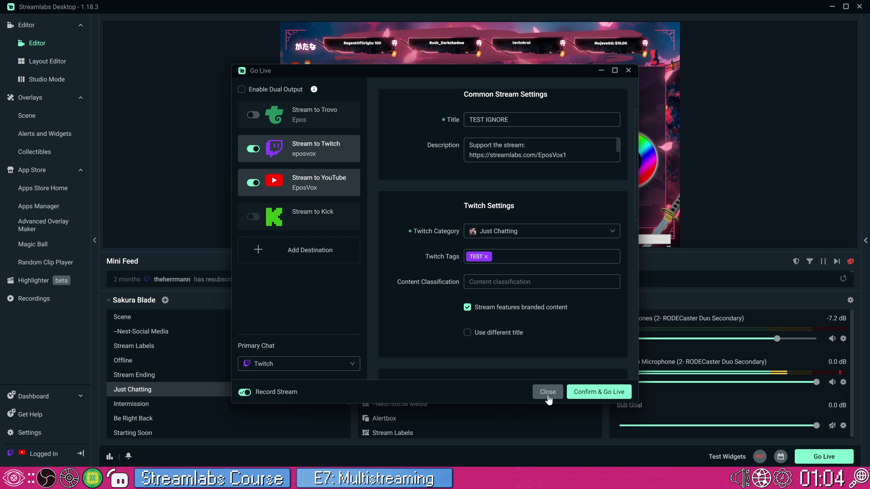
Confirm and go live, dismiss the You're live notice, and open Task Manager from the taskbar
left_click(580, 394)
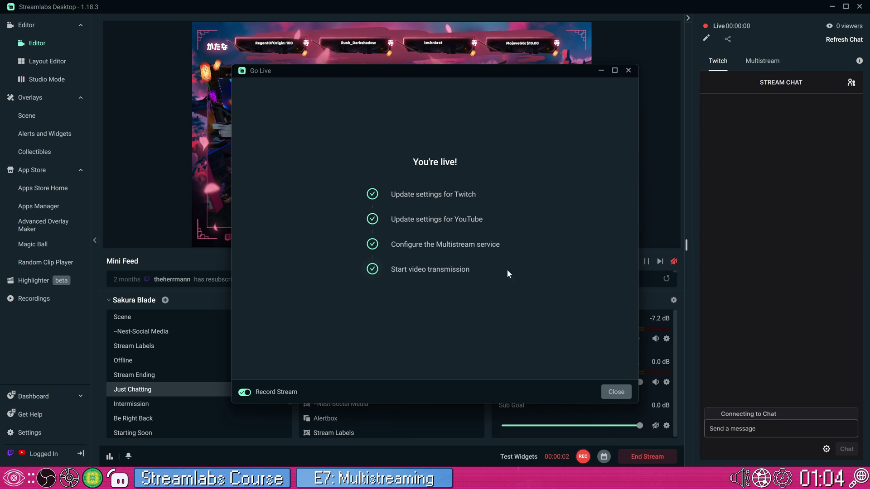
left_click(620, 391)
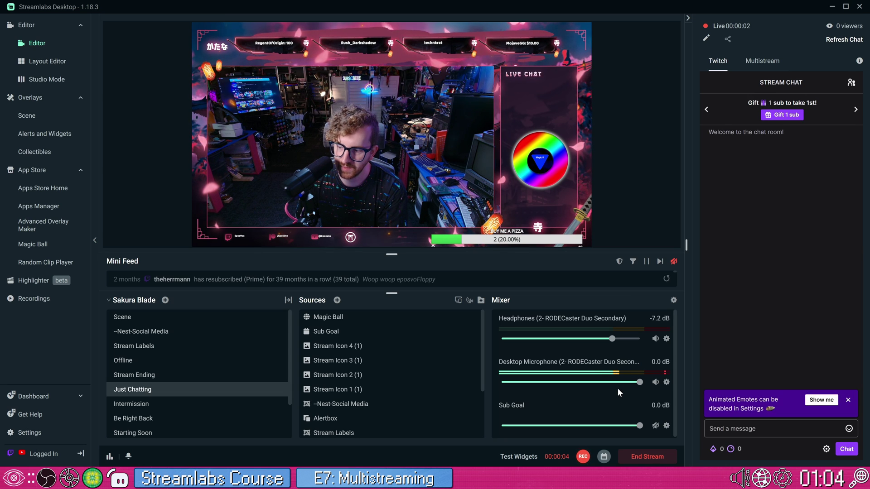
right_click(655, 476)
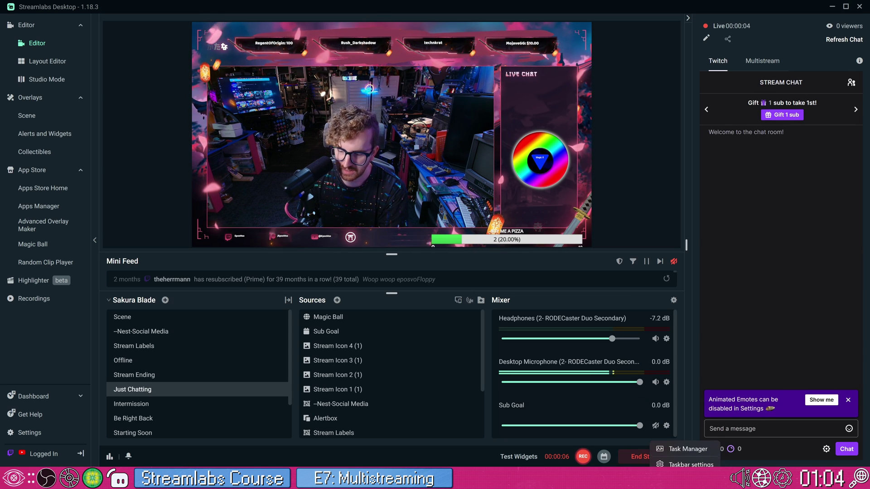
left_click(662, 444)
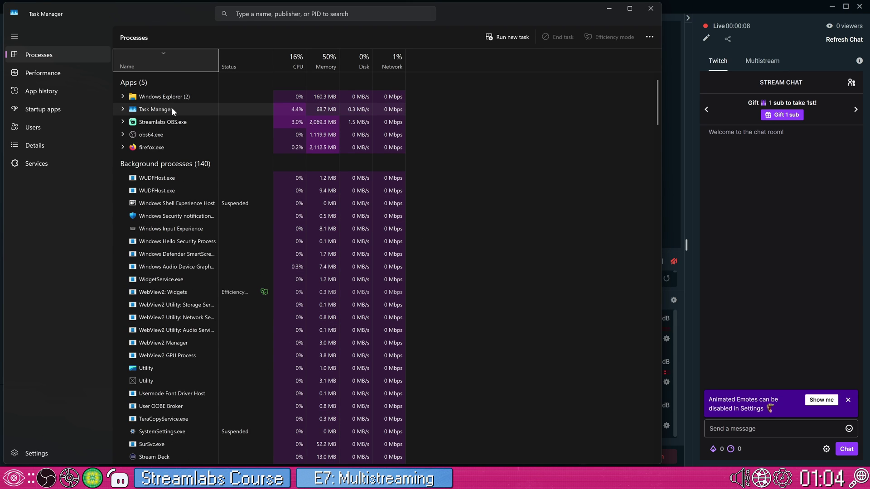
Check Streamlabs Desktop's CPU, memory and network use in Task Manager, then close Task Manager
left_click(186, 121)
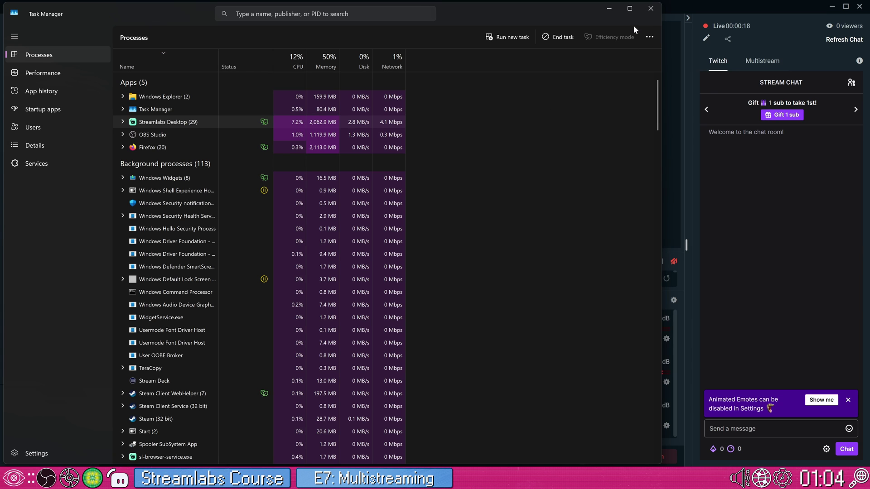
left_click(643, 13)
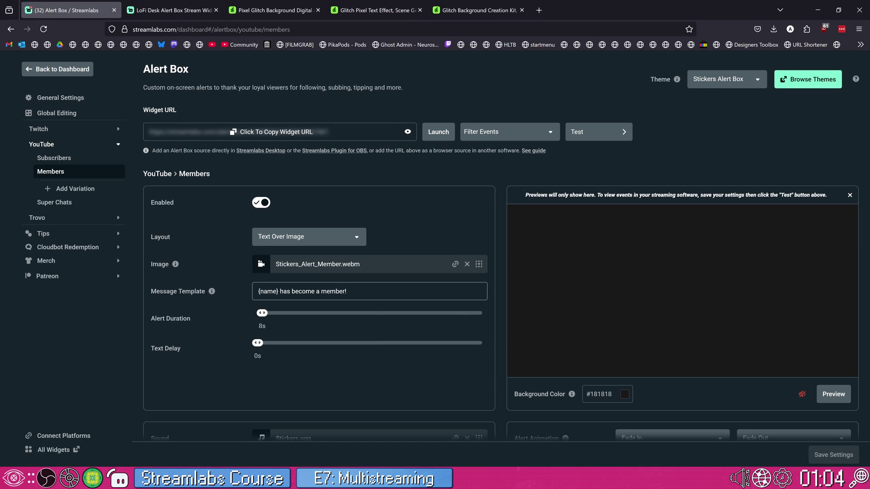
Open the Twitch channel page in a new tab to watch the TEST IGNORE stream live
key("ctrl+t")
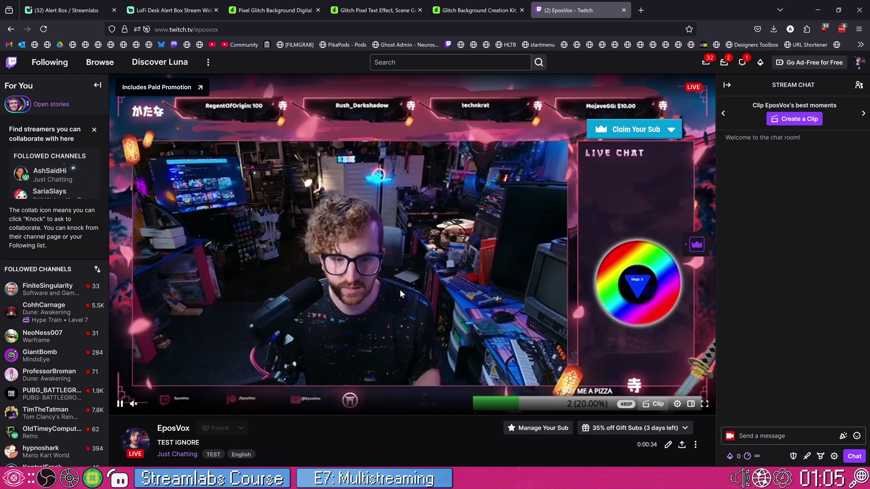
Open the TEST IGNORE stream's watch page from YouTube Studio, then return to Streamlabs and end the stream
left_click(211, 43)
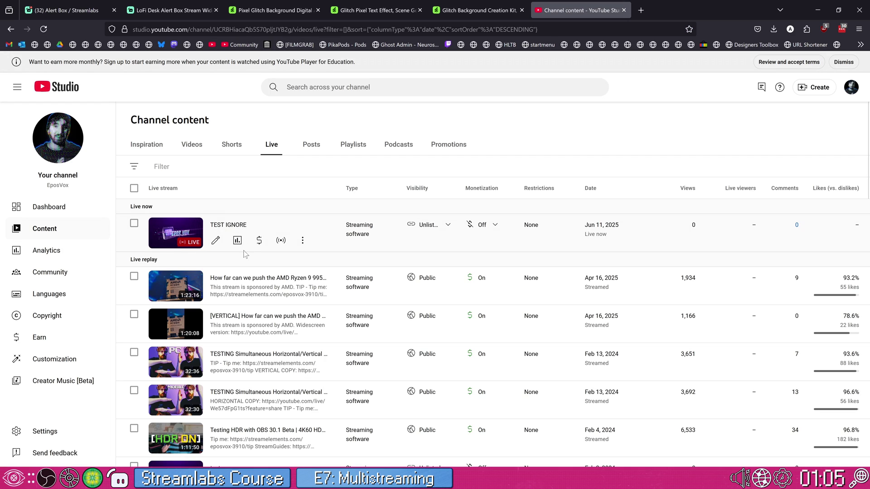
left_click(185, 239)
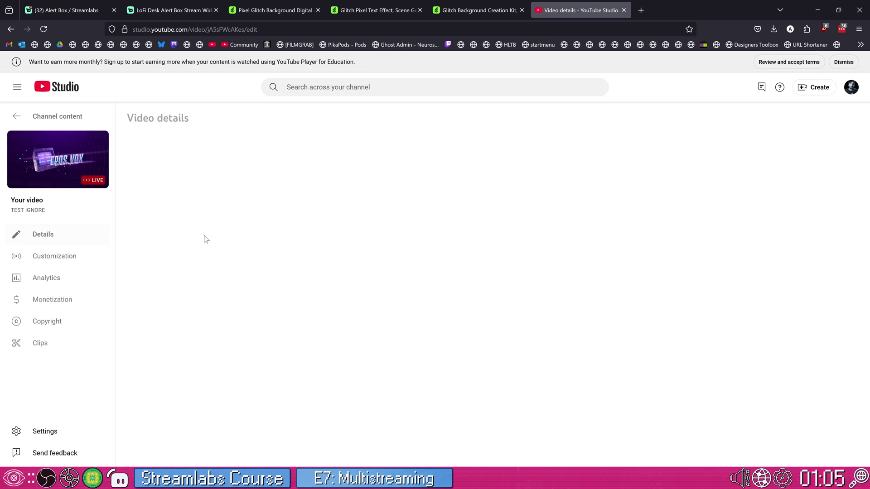
left_click(493, 245)
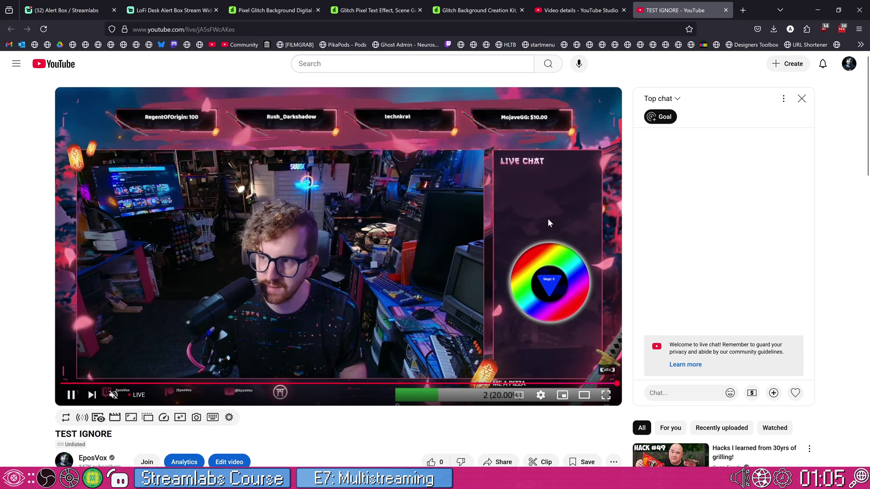
left_click(817, 10)
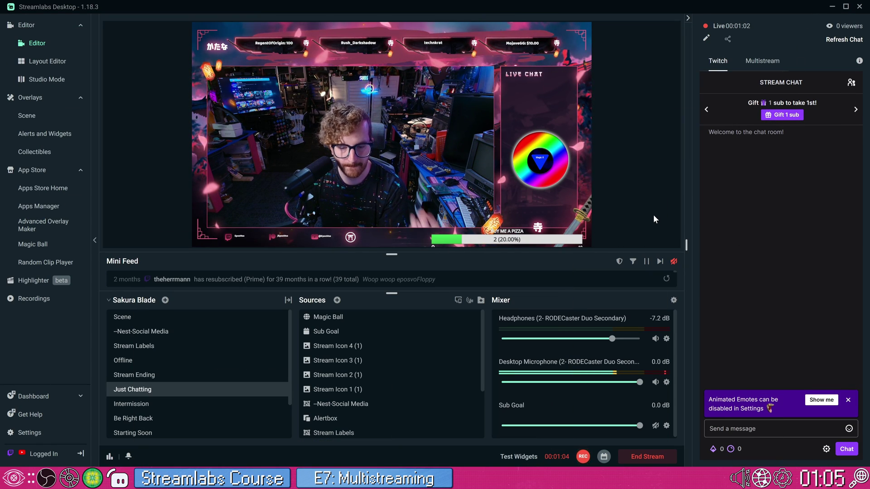
left_click(638, 456)
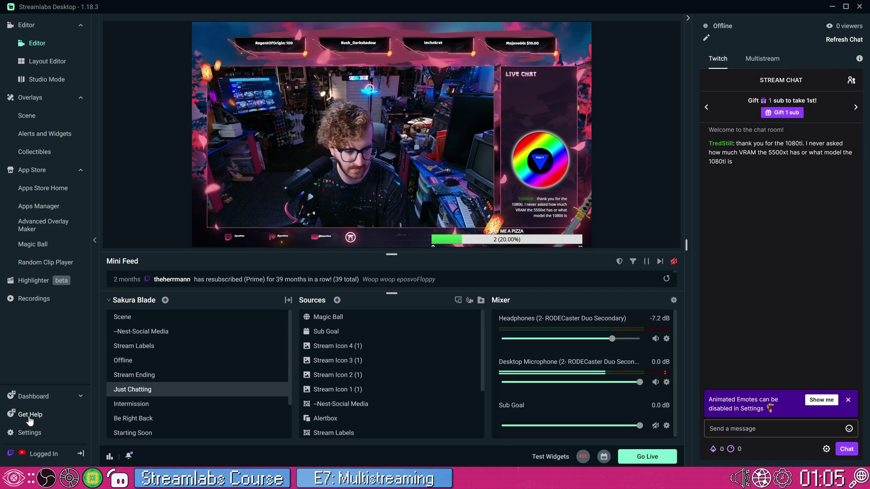
Open the Stream settings and scroll through the linked Stream Destinations list
left_click(28, 433)
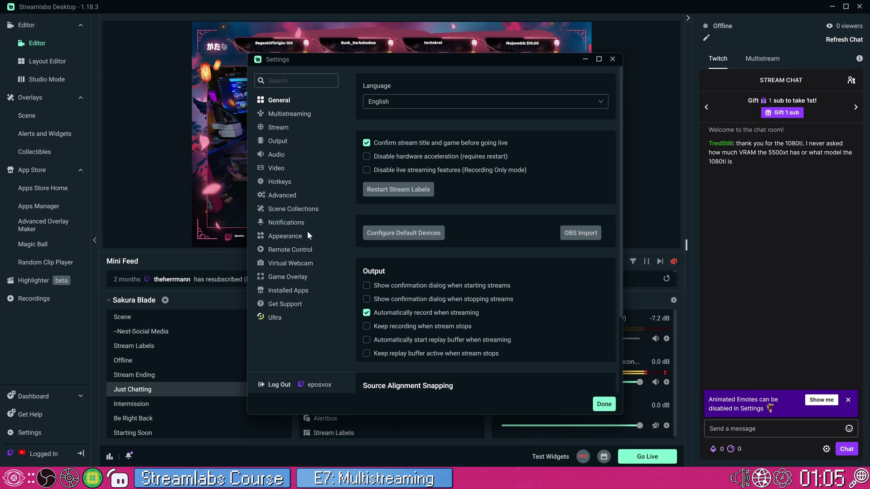
left_click(303, 132)
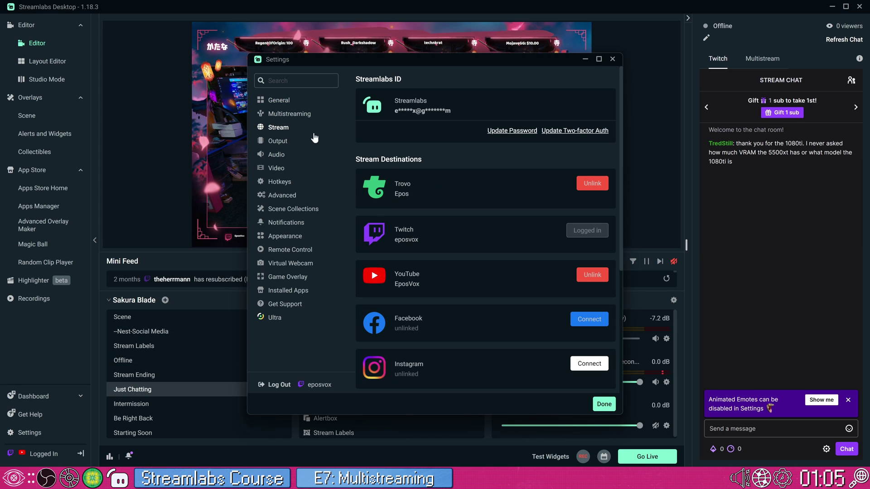
scroll(449, 207, "down", 3)
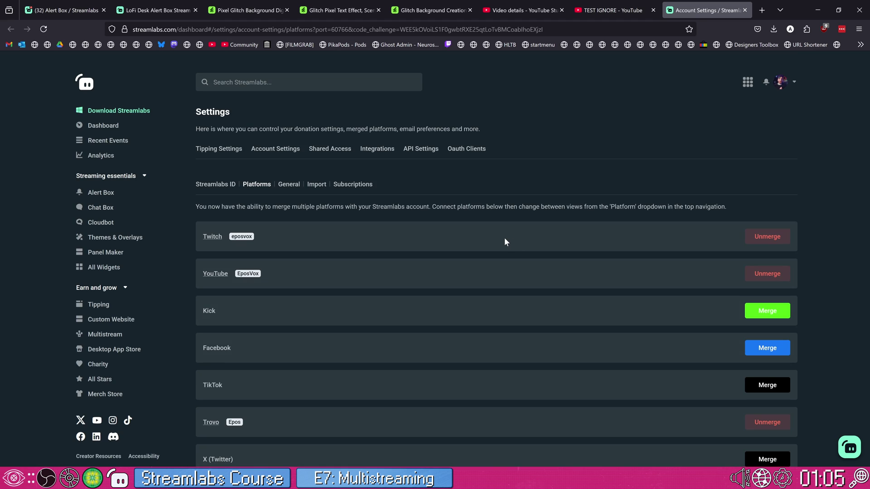
Scroll to TikTok on the Platforms tab and start merging it with the Streamlabs account
scroll(619, 323, "down", 1)
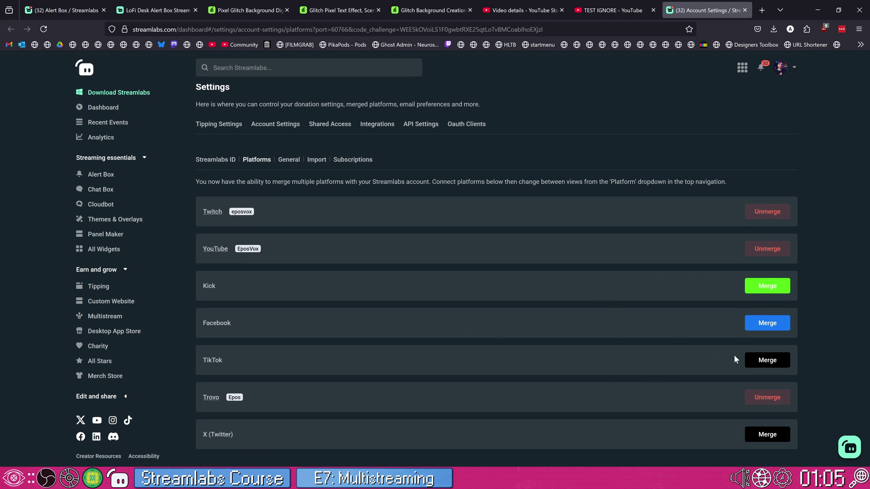
left_click(766, 360)
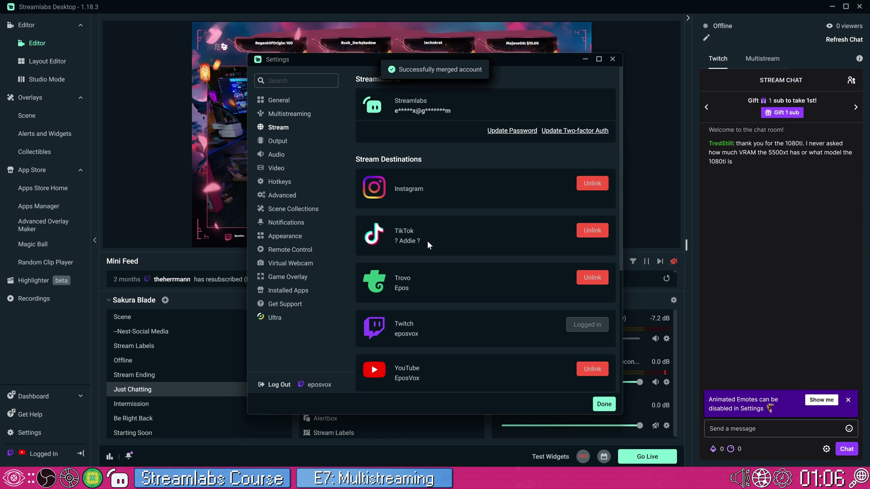
Enable Dual Output in Video settings with a 1920x1080 horizontal and 1080x1920 vertical canvas
left_click(277, 168)
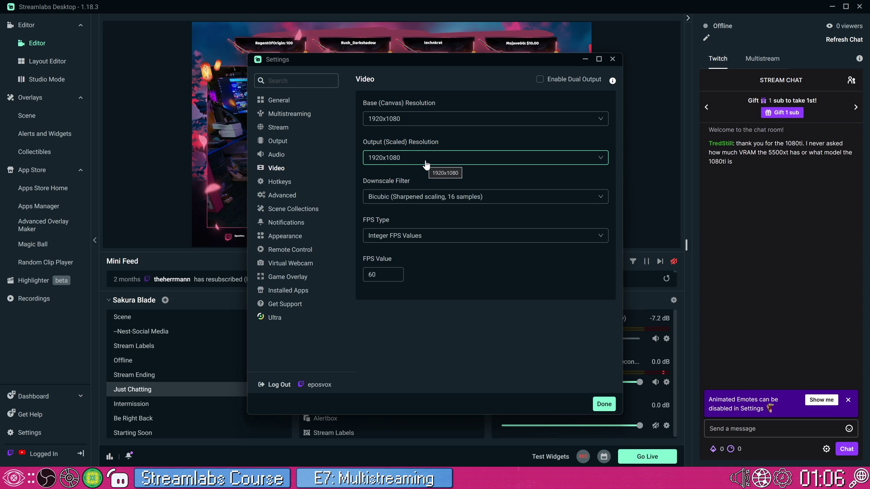
left_click(539, 80)
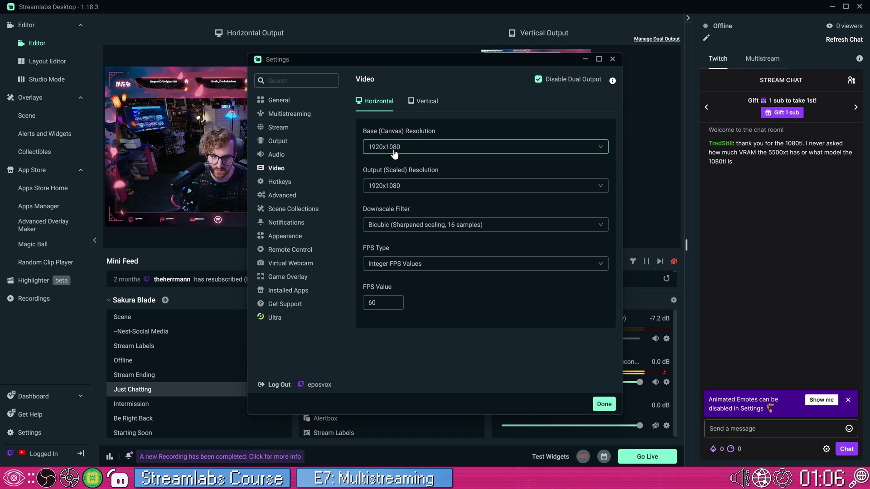
left_click(419, 105)
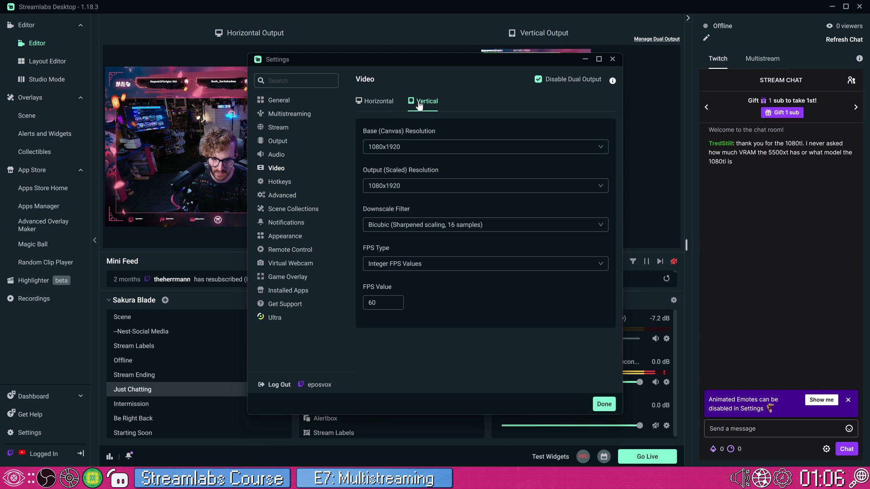
left_click(604, 404)
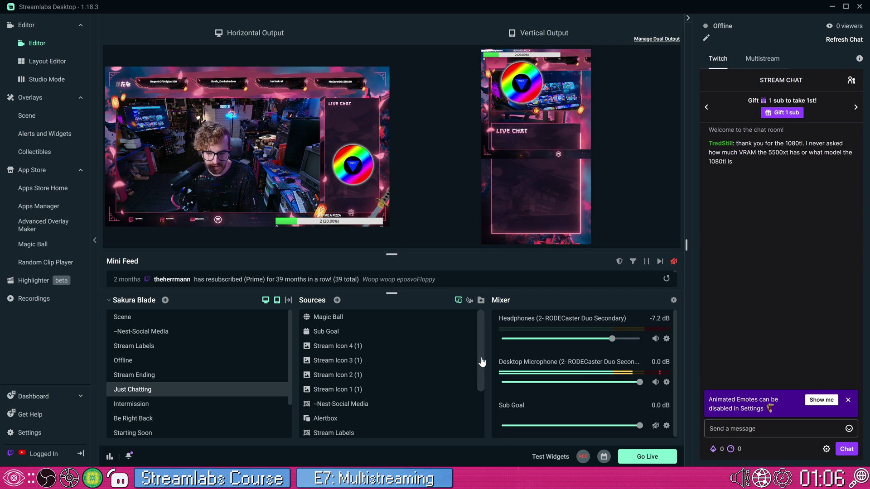
Adjust the editor layout, then toggle the horizontal preview off and back on
left_click_drag(480, 359, 476, 404)
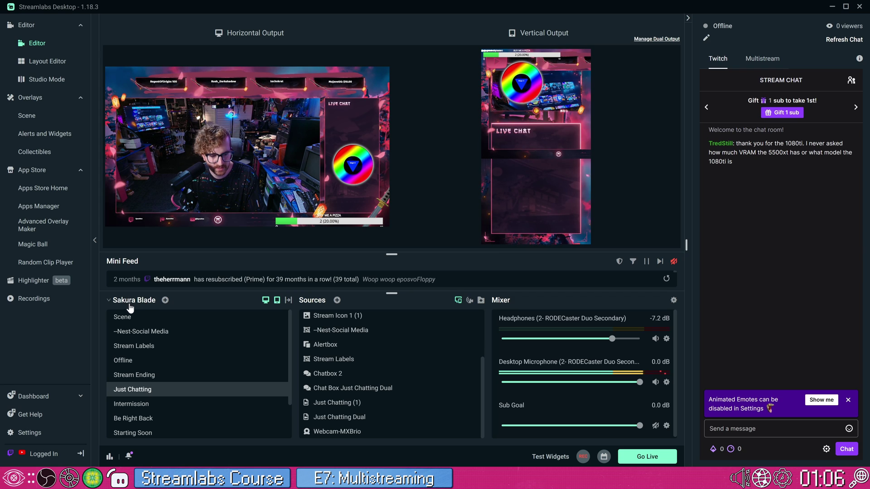
left_click(276, 303)
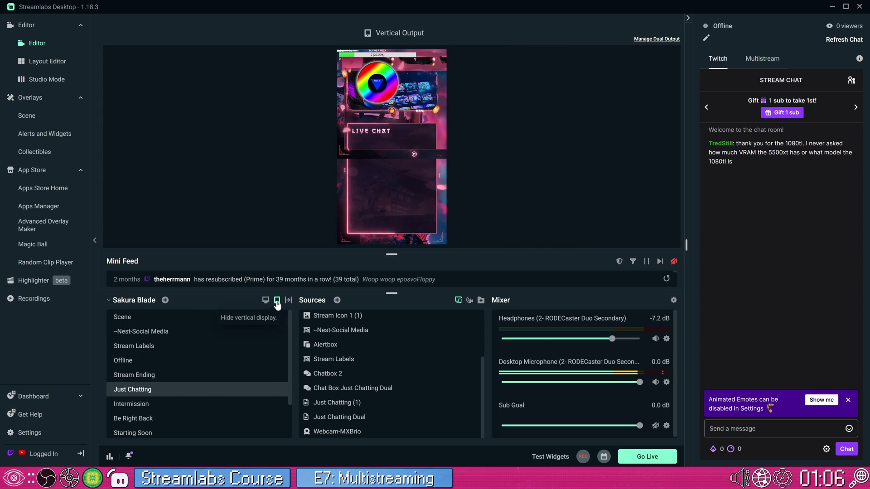
left_click(266, 301)
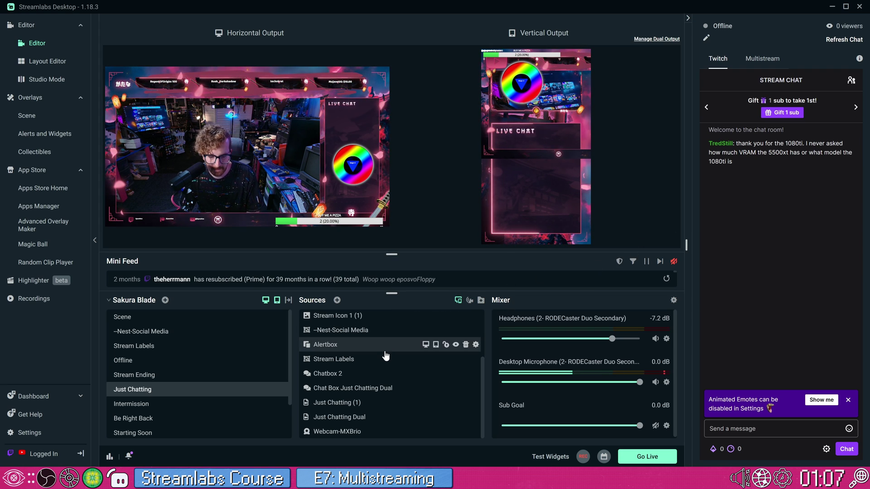
Drag the Just Chatting Dual source above Just Chatting (1) in the Sources list
scroll(392, 365, "up", 3)
scroll(386, 362, "down", 3)
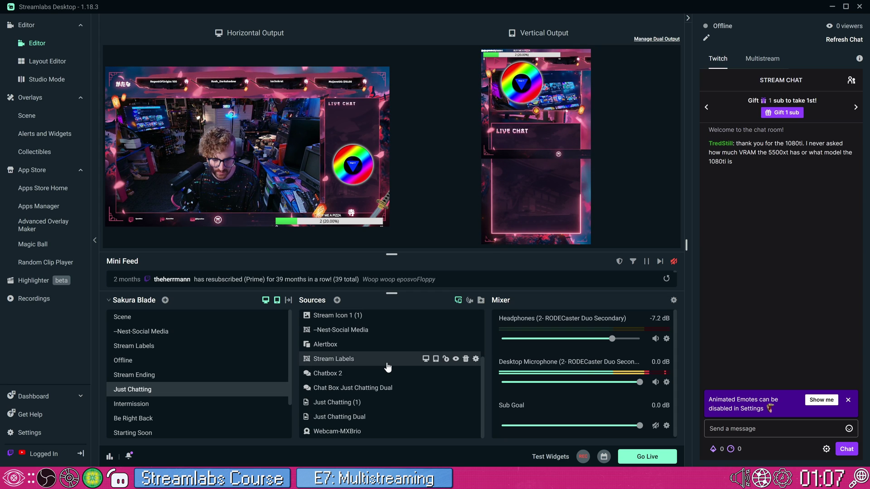
left_click(365, 390)
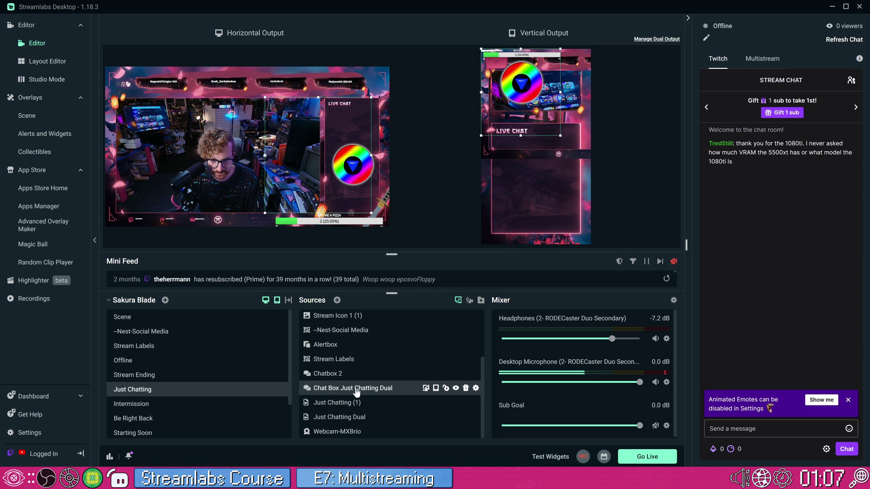
left_click(345, 415)
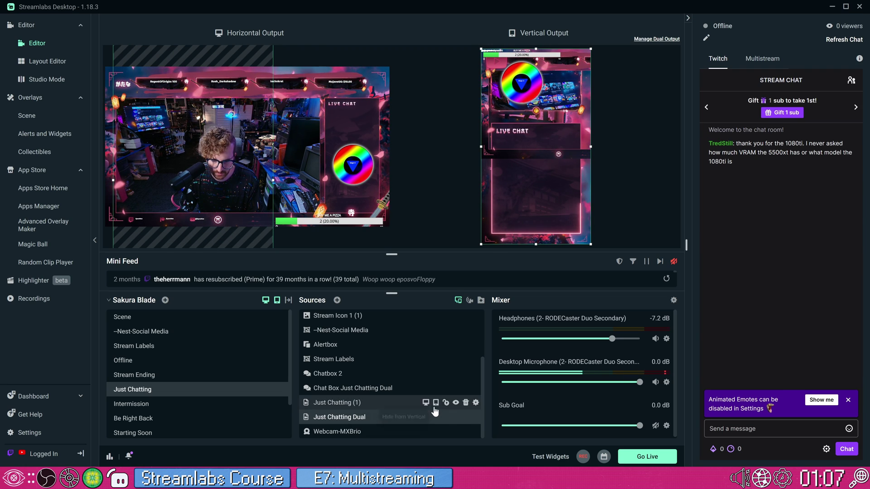
left_click_drag(376, 413, 379, 371)
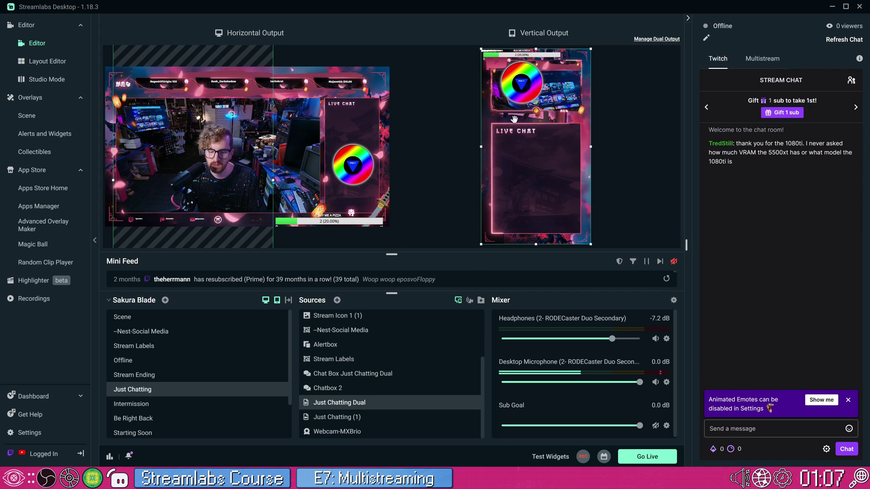
scroll(410, 333, "up", 3)
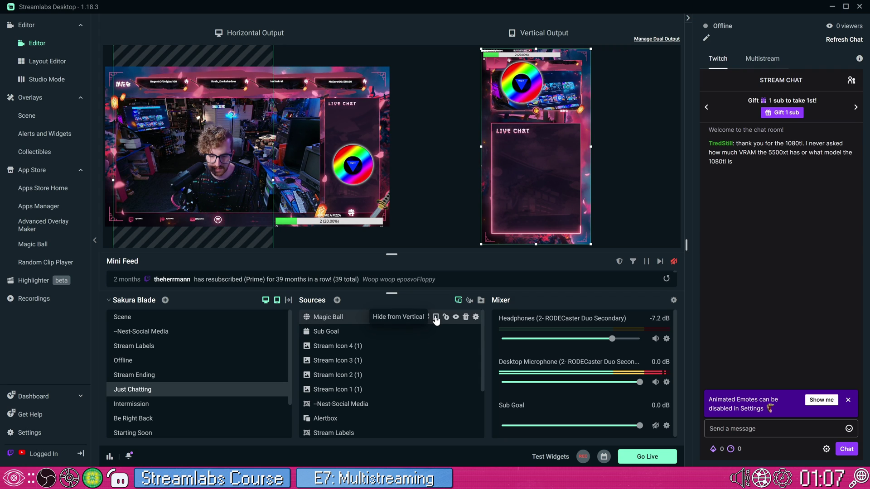
Move the Magic Ball lower in the vertical canvas and shrink it to about half size
left_click(435, 318)
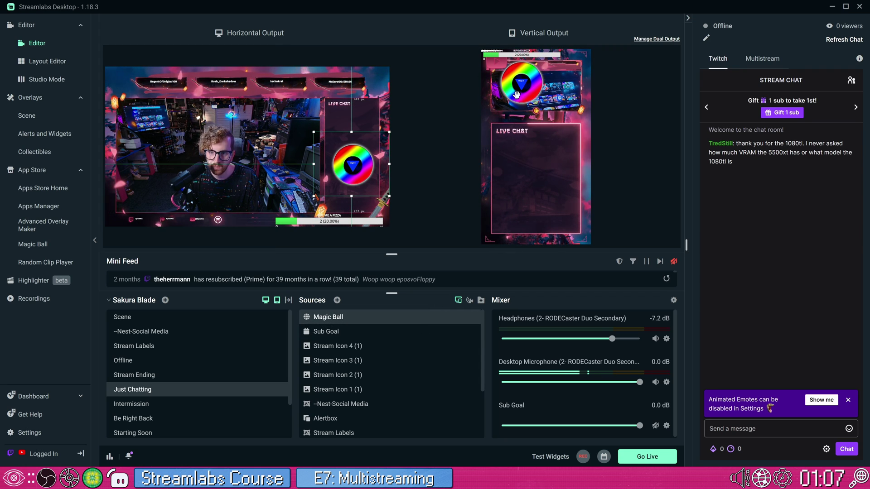
left_click_drag(517, 100, 523, 203)
mouse_move(565, 223)
left_mouse_down()
mouse_move(539, 207)
mouse_move(571, 216)
left_mouse_up()
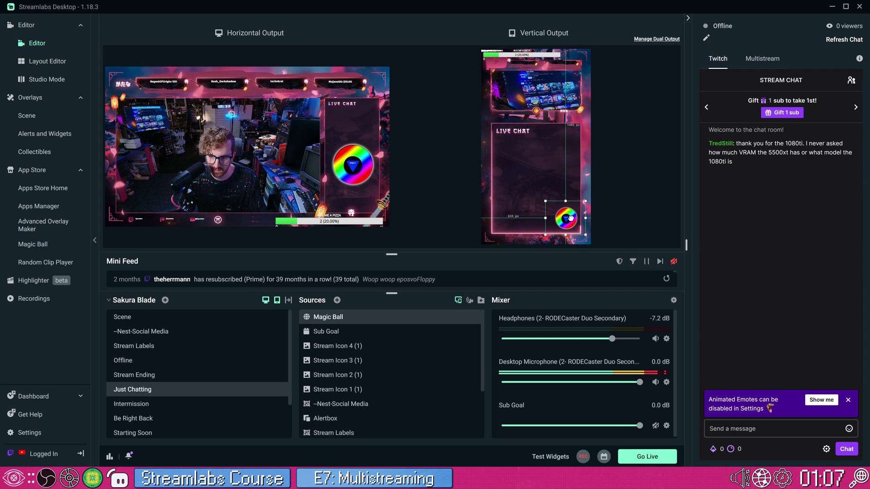
left_click(536, 86)
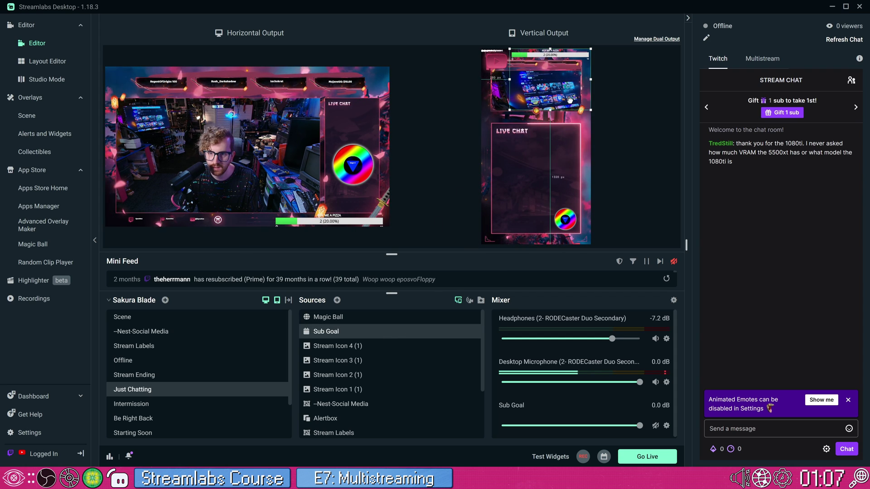
left_click(499, 62)
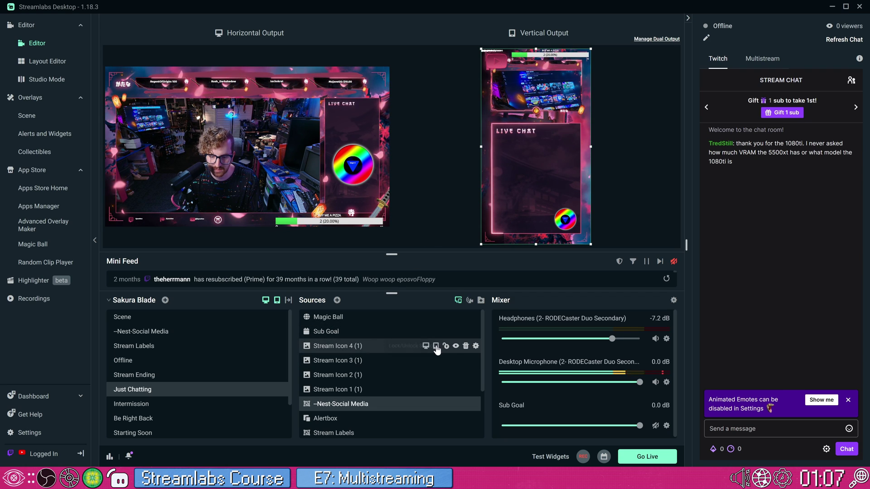
Raise Chat Box Just Chatting Dual near the top of Sources and Sub Goal just under Magic Ball
scroll(421, 358, "down", 3)
left_click(370, 376)
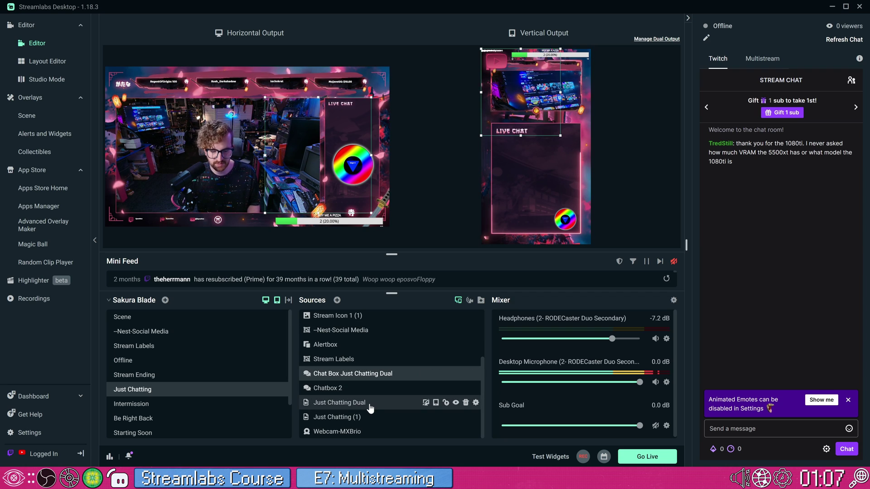
left_click(370, 408)
left_click_drag(383, 375, 362, 317)
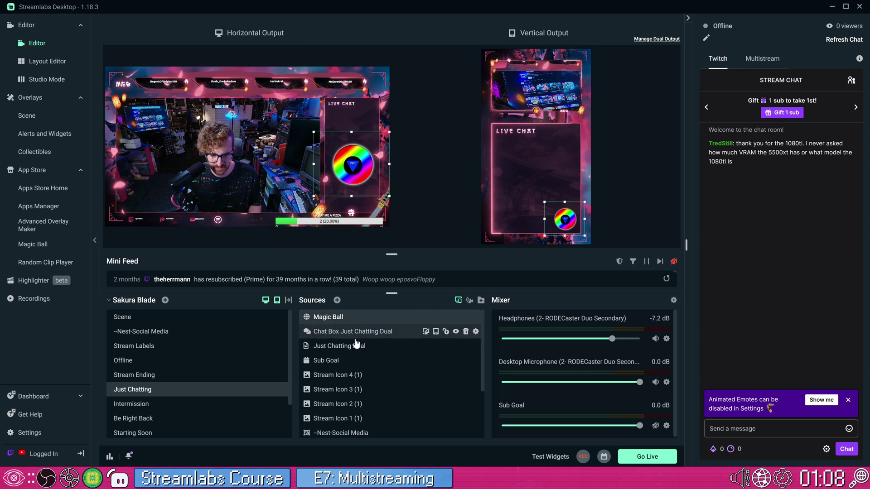
left_click_drag(349, 360, 353, 328)
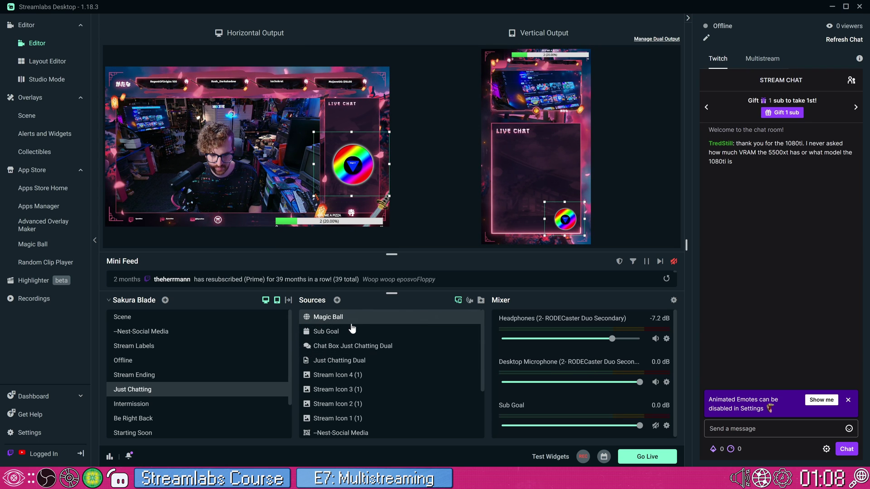
Move the Webcam-MXBrio box to the top of the vertical canvas, above the chat box
scroll(361, 358, "down", 3)
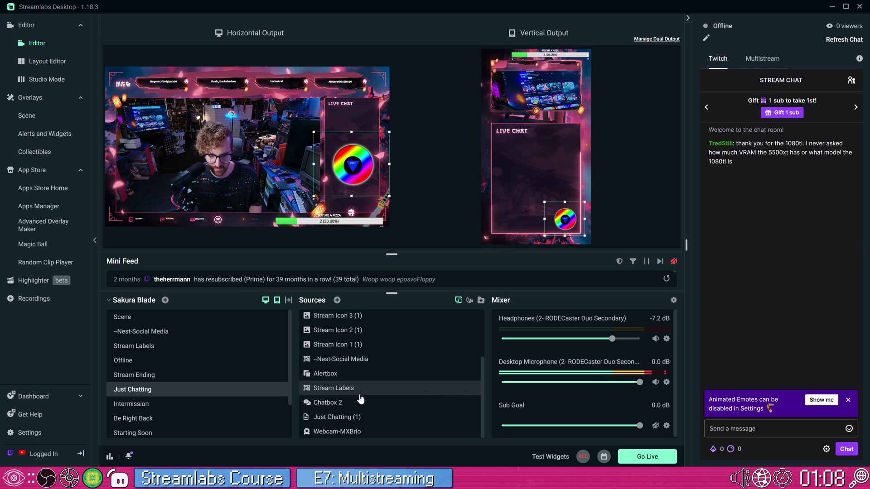
left_click(357, 431)
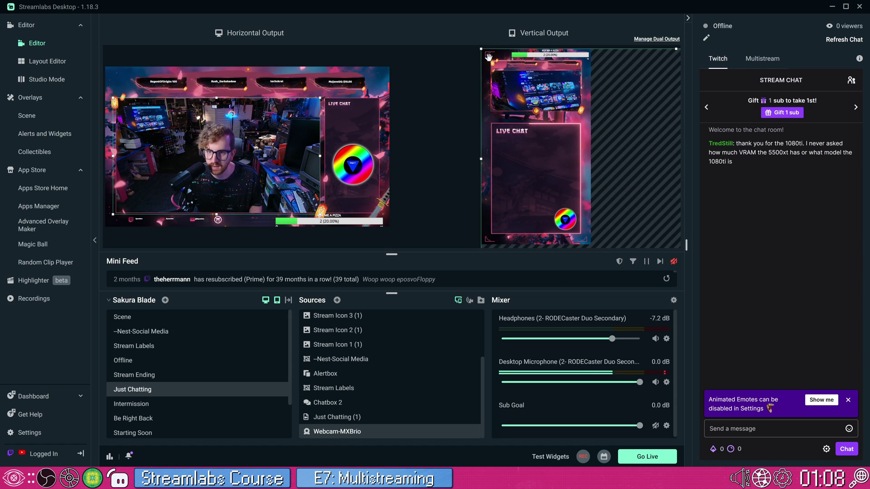
left_click_drag(488, 56, 571, 102)
left_click(542, 132)
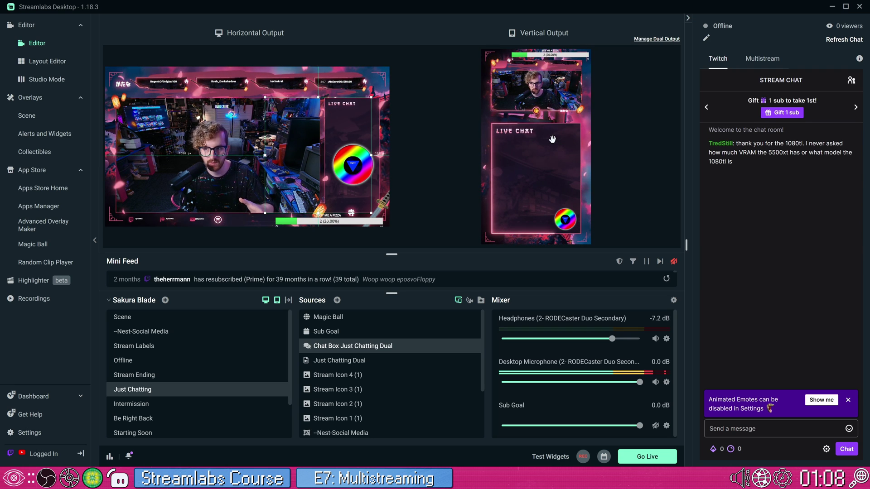
left_click(648, 40)
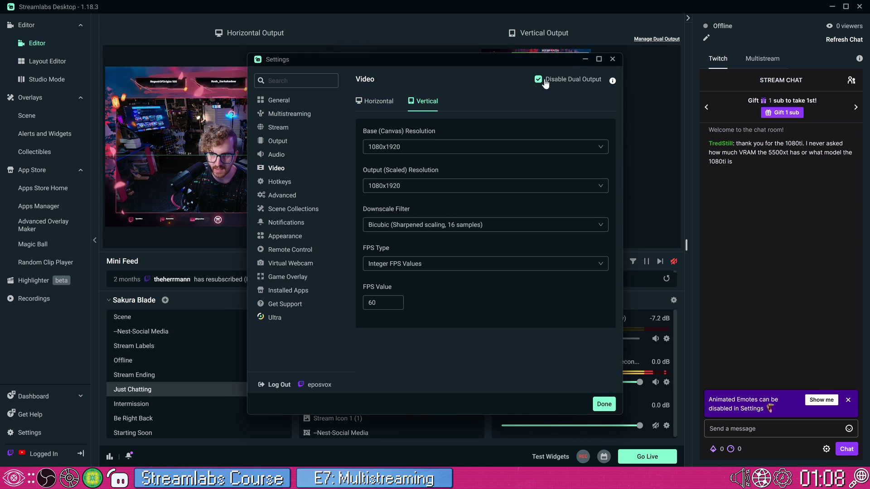
Check the linked stream destinations under Settings > Stream, then close Settings
left_click(301, 128)
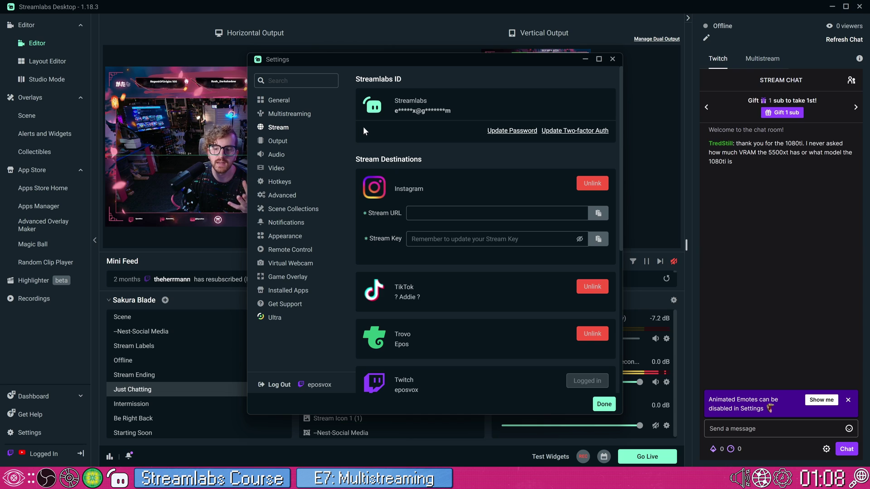
scroll(394, 243, "down", 2)
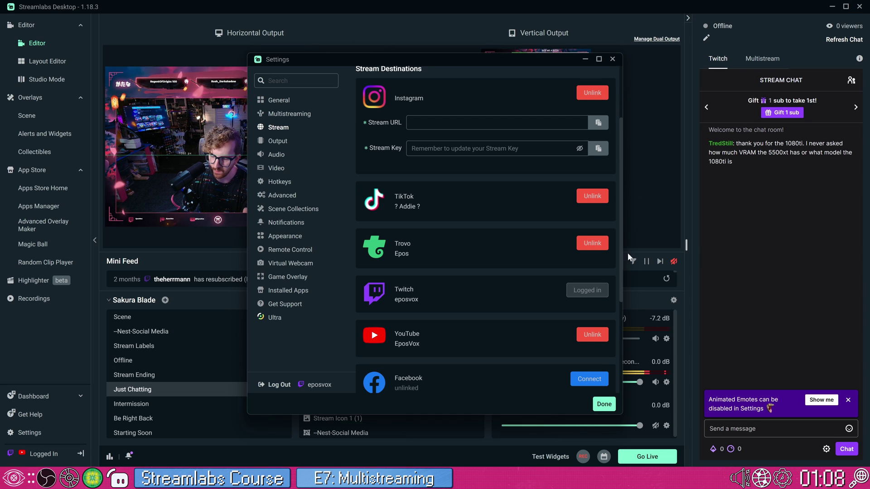
left_click(612, 60)
Open Go Live and review each destination's output, including YouTube's Horizontal, Vertical and Both options
left_click(647, 456)
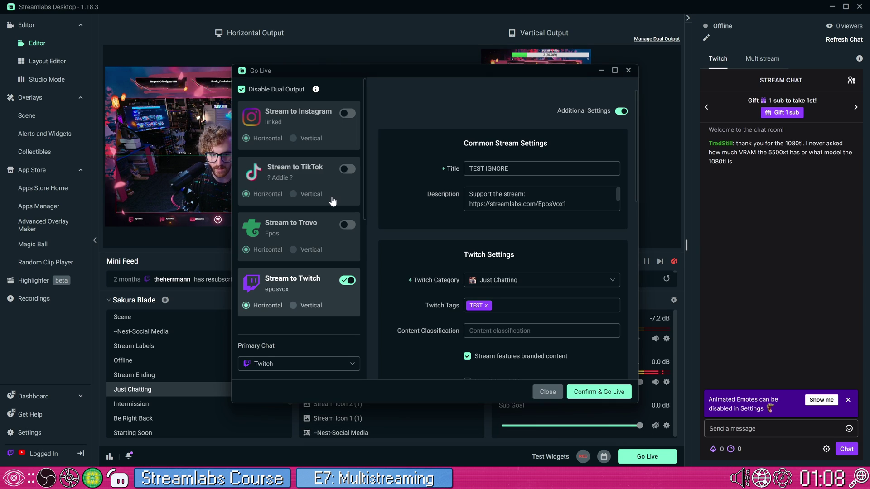
scroll(332, 209, "down", 4)
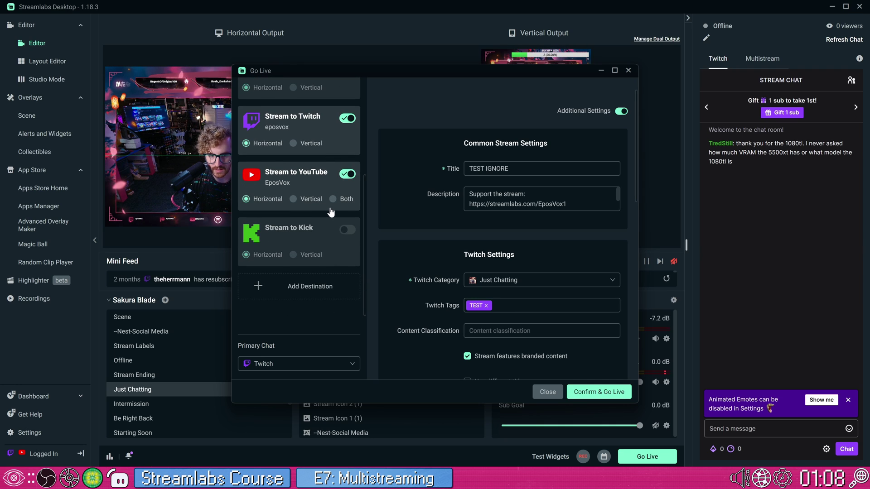
scroll(331, 212, "up", 3)
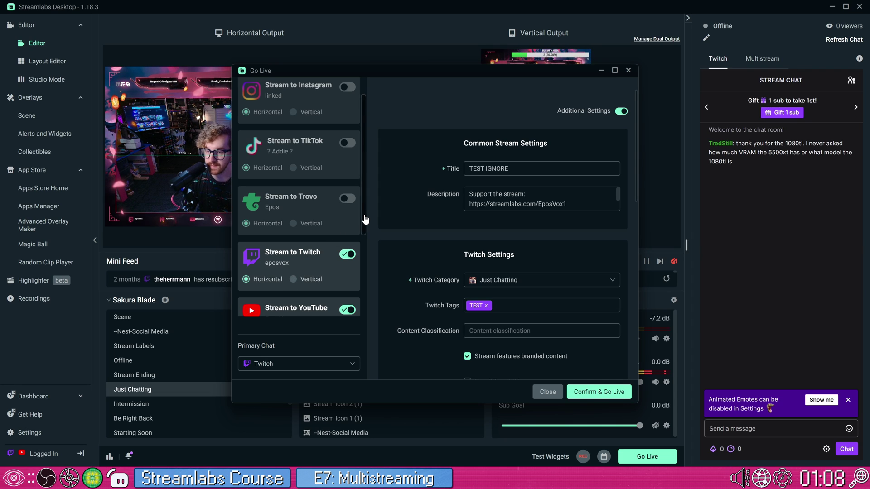
scroll(366, 220, "down", 2)
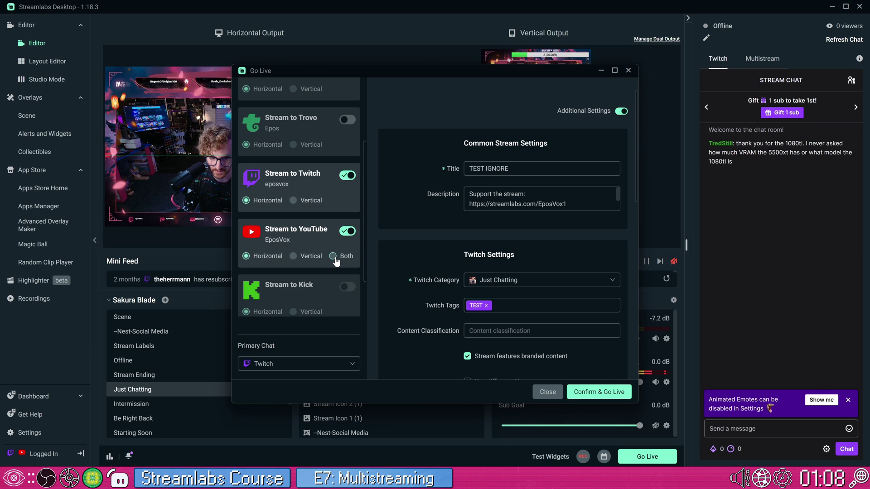
scroll(532, 255, "down", 10)
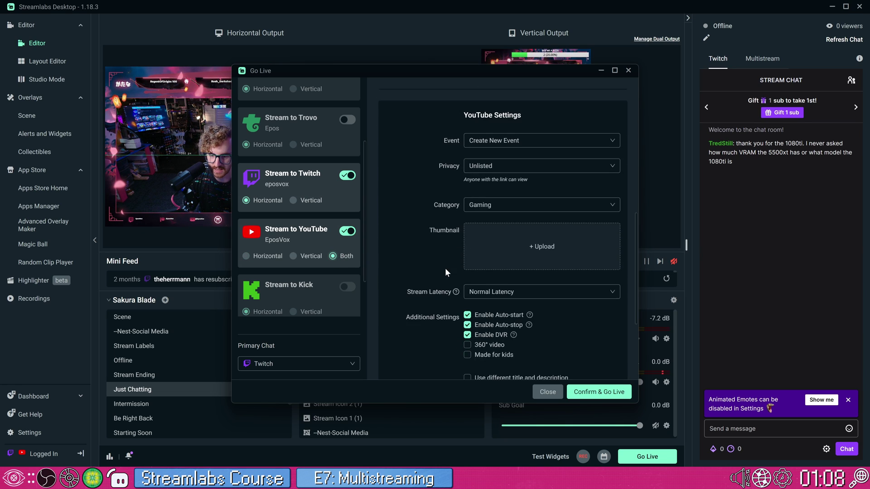
scroll(442, 267, "up", 5)
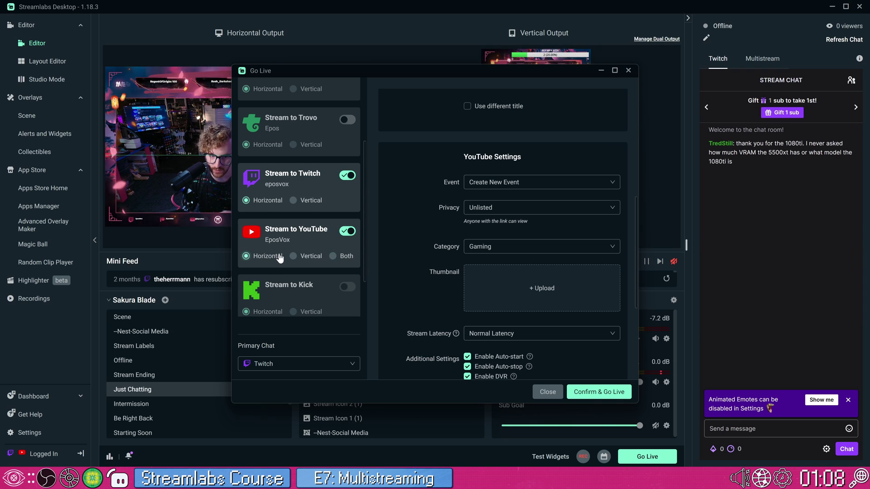
scroll(280, 256, "up", 2)
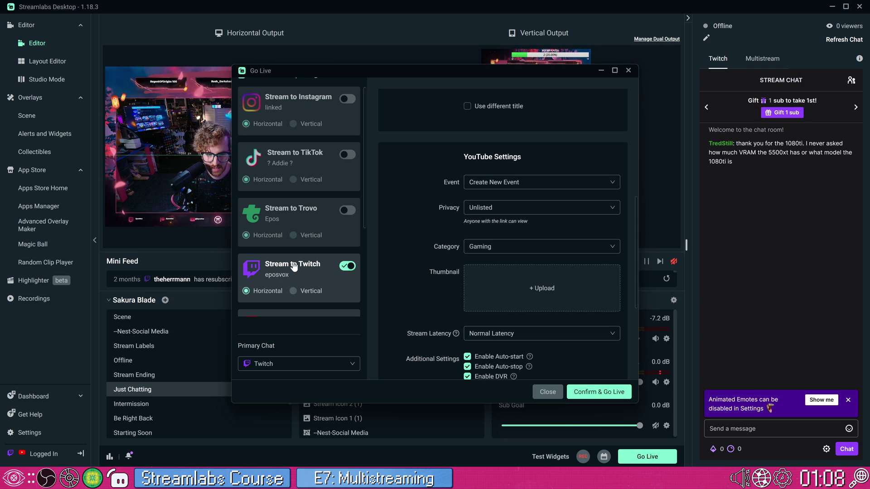
scroll(307, 268, "down", 2)
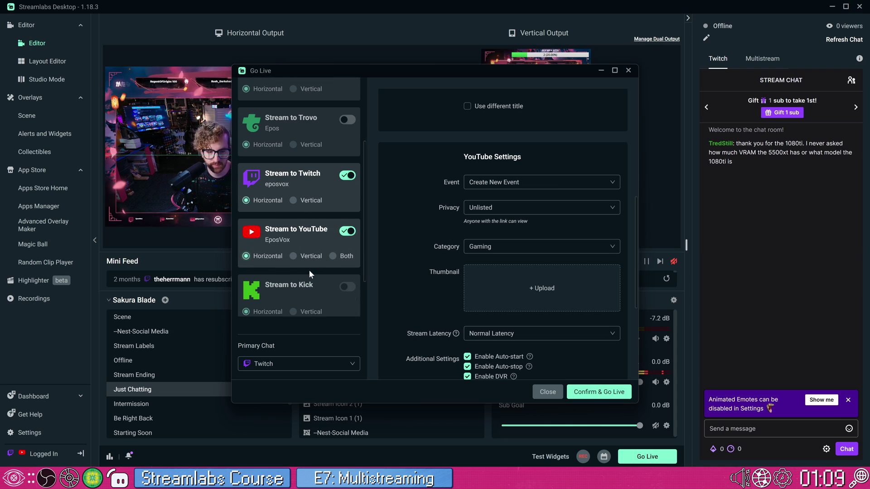
scroll(292, 273, "up", 2)
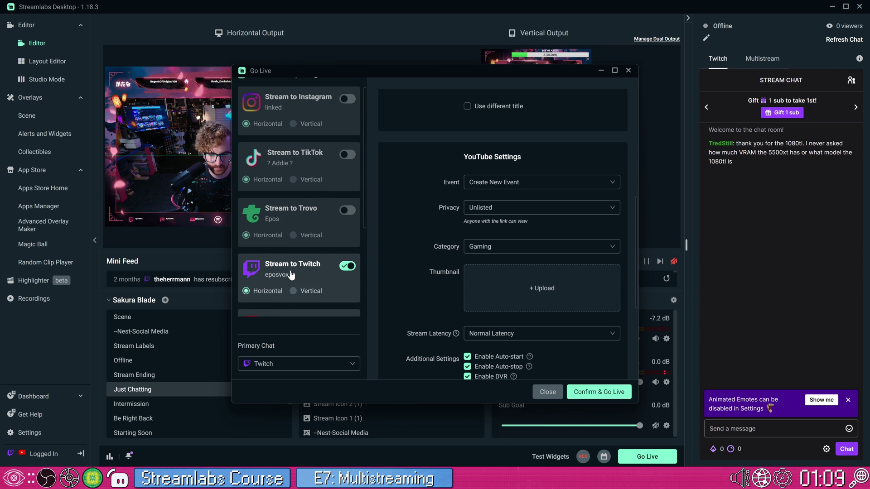
left_click(548, 389)
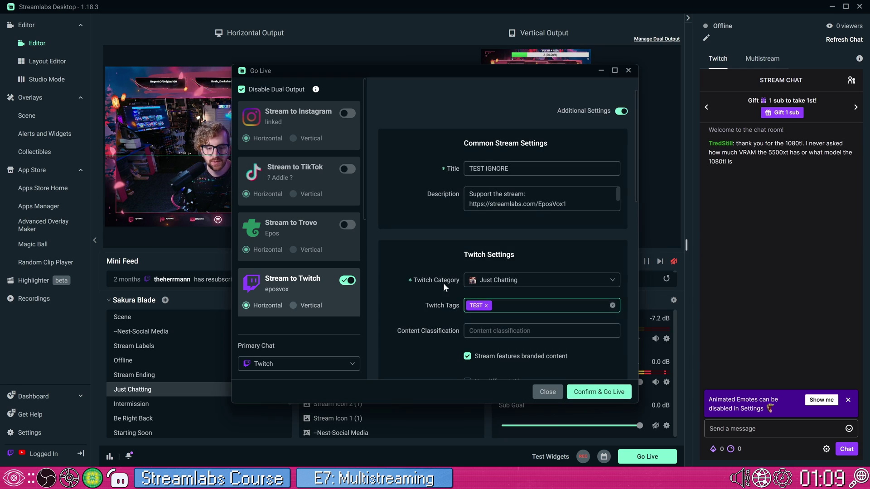
left_click_drag(366, 205, 363, 296)
scroll(331, 272, "up", 5)
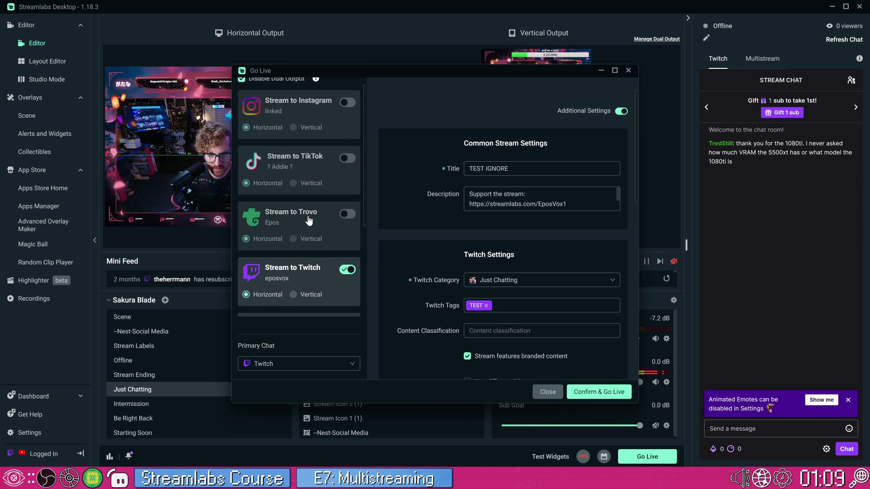
scroll(338, 235, "down", 3)
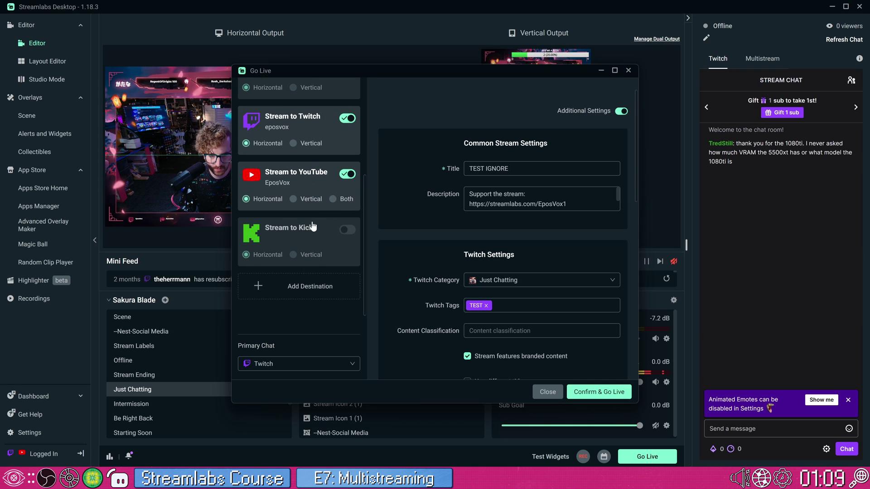
scroll(322, 232, "up", 2)
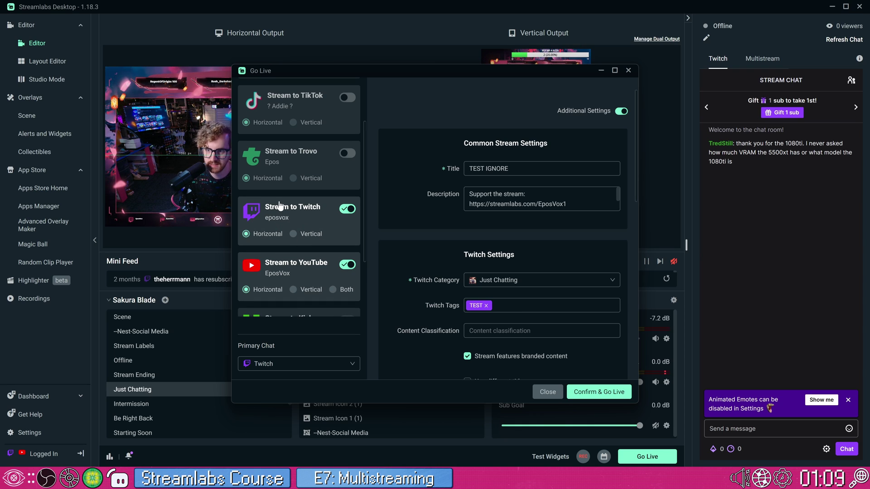
scroll(319, 222, "up", 2)
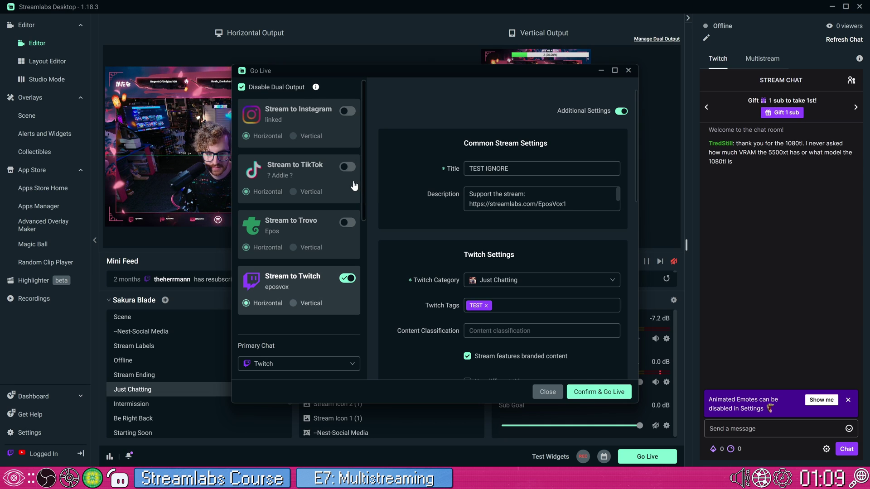
Enable TikTok as a destination and set its output to the Vertical canvas
left_click(348, 168)
left_click(311, 192)
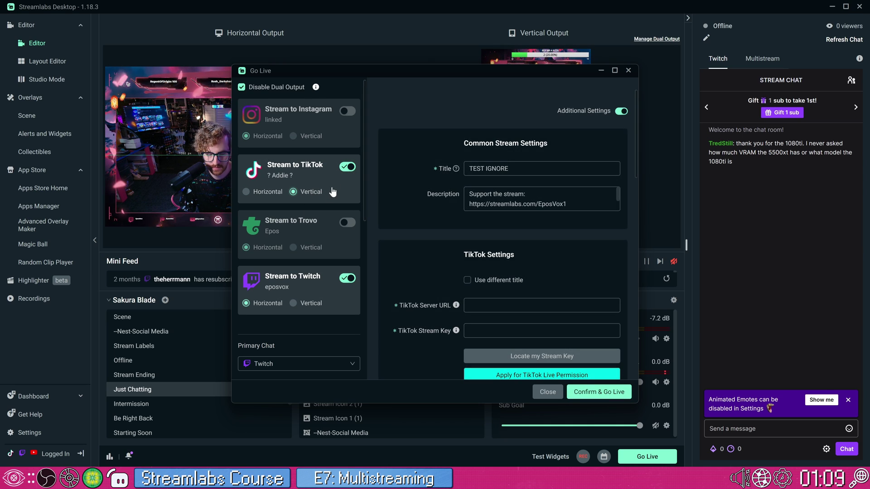
left_click_drag(365, 163, 361, 262)
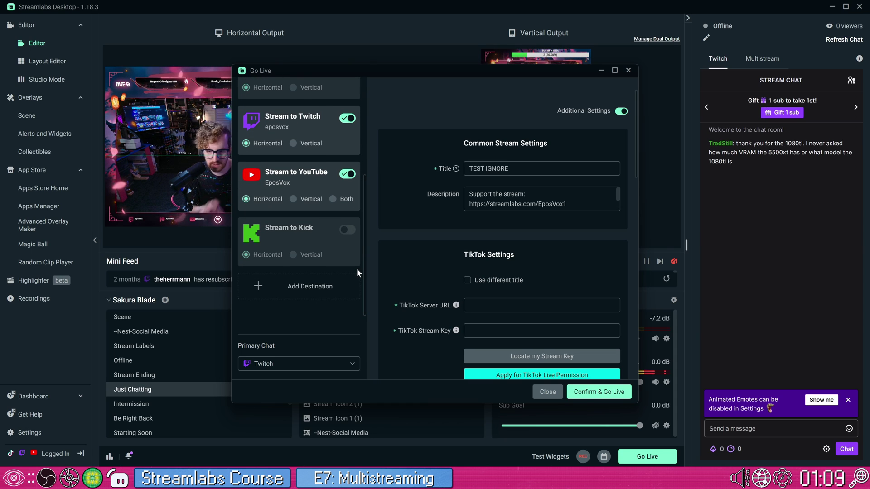
scroll(361, 246, "up", 3)
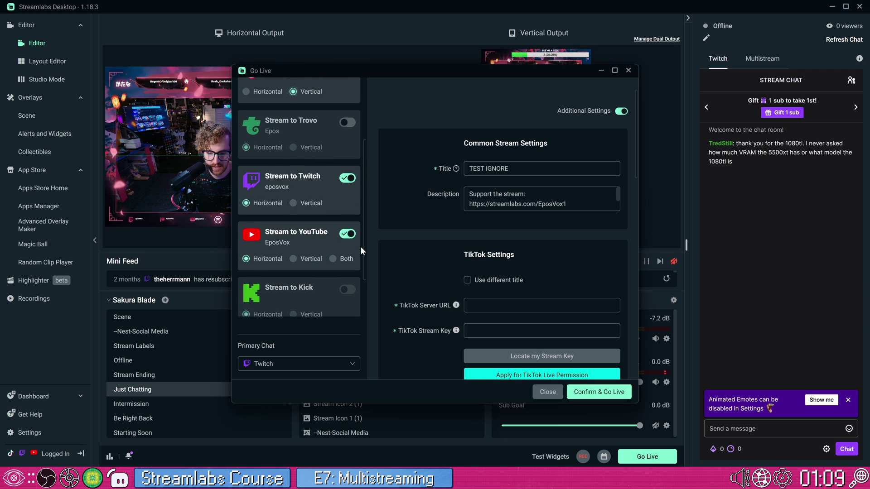
scroll(360, 247, "up", 3)
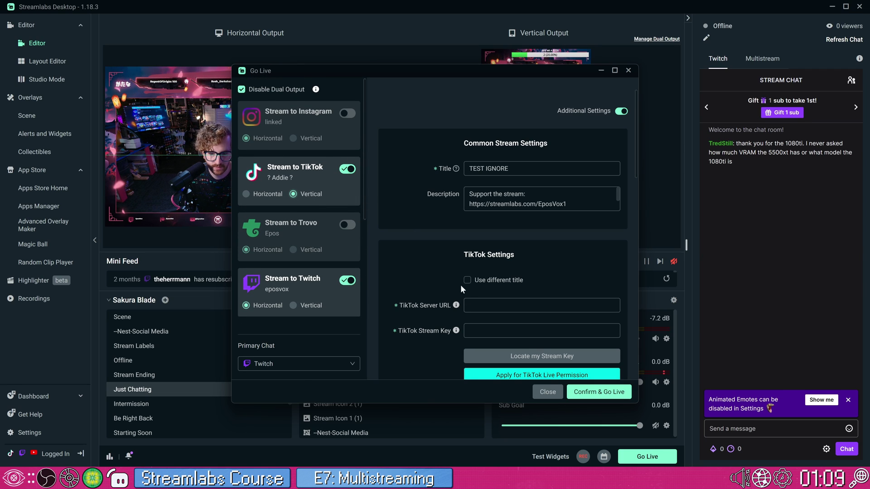
scroll(460, 285, "down", 2)
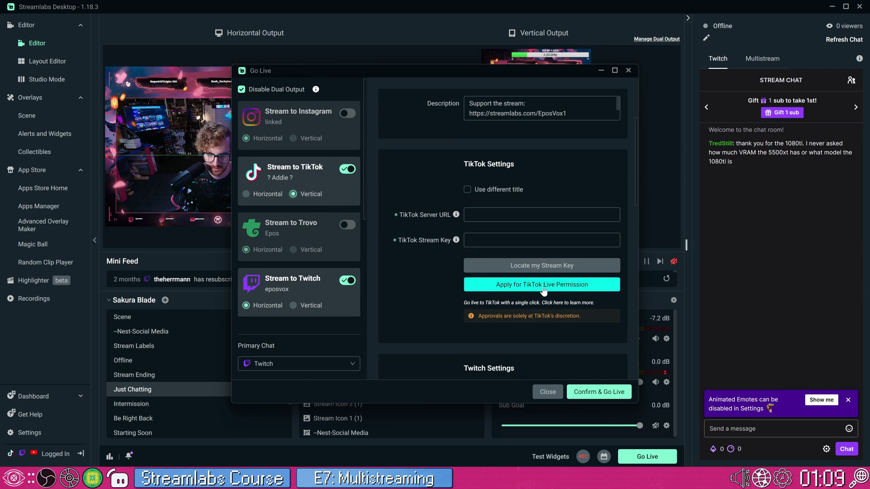
scroll(478, 285, "up", 2)
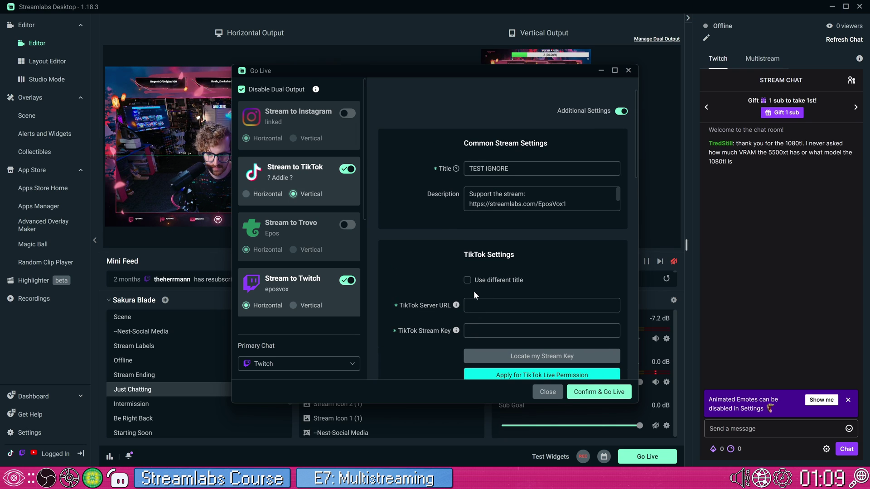
Switch TikTok streaming back off and close the Go Live dialog without going live
left_click(348, 170)
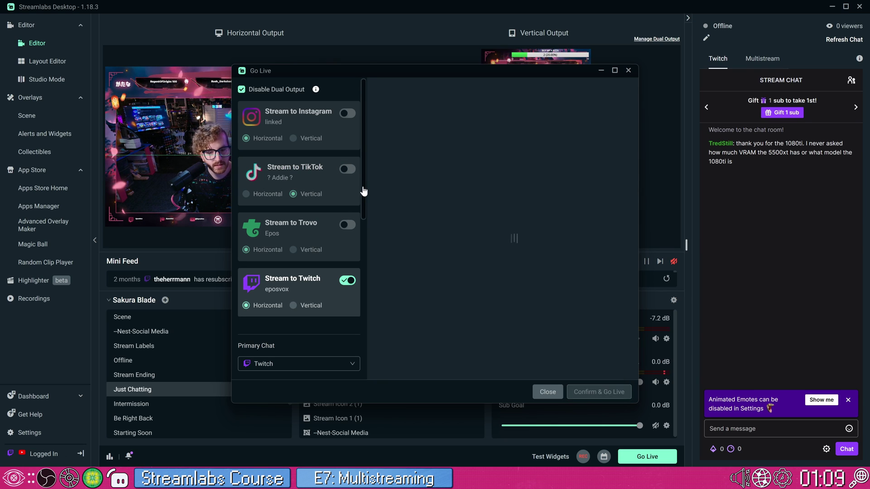
scroll(363, 236, "down", 3)
scroll(368, 258, "down", 2)
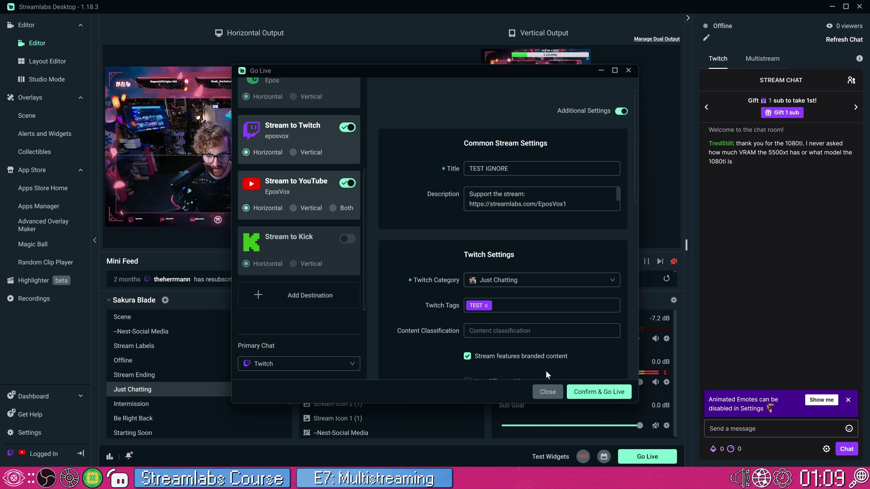
left_click(543, 389)
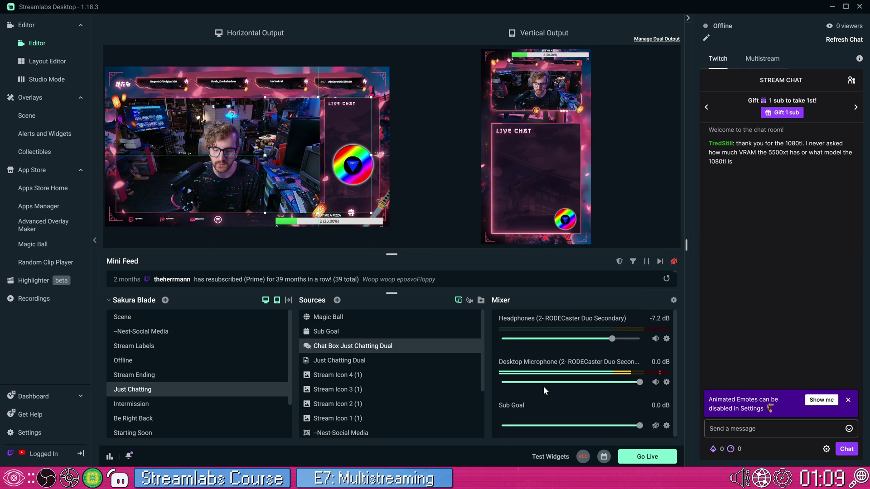